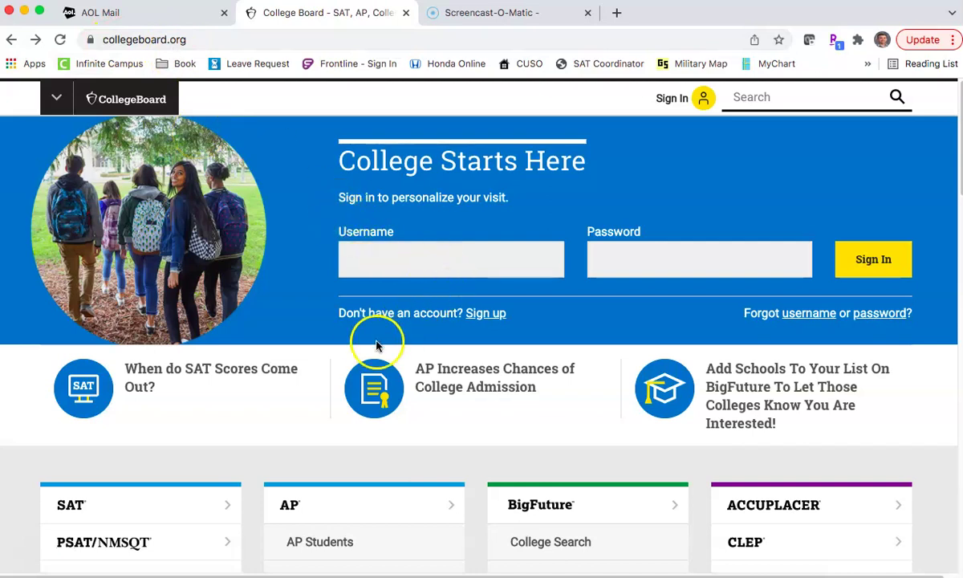
Step: Start a new College Board account sign-up as a student
click(485, 318)
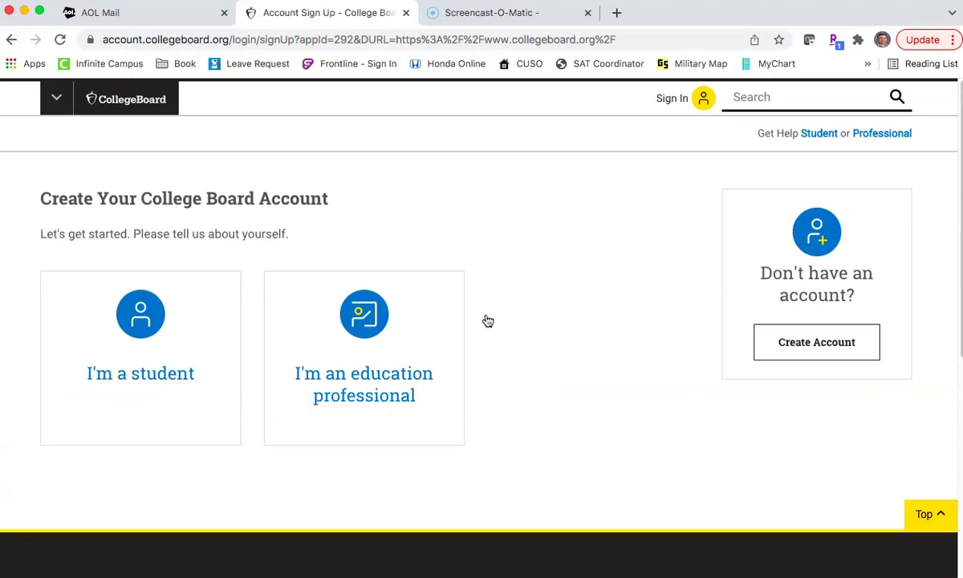
click(160, 319)
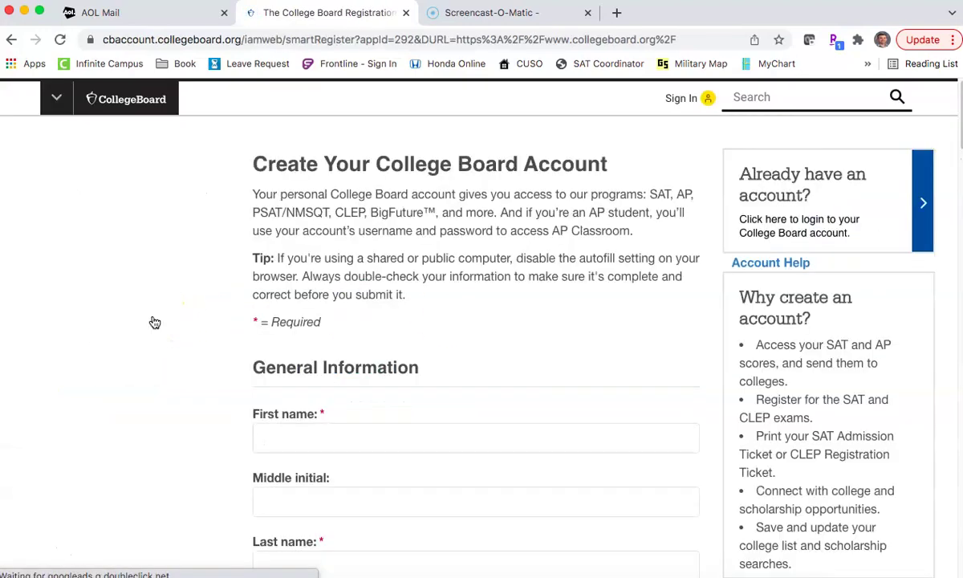
scroll(281, 358, down, 5)
click(286, 370)
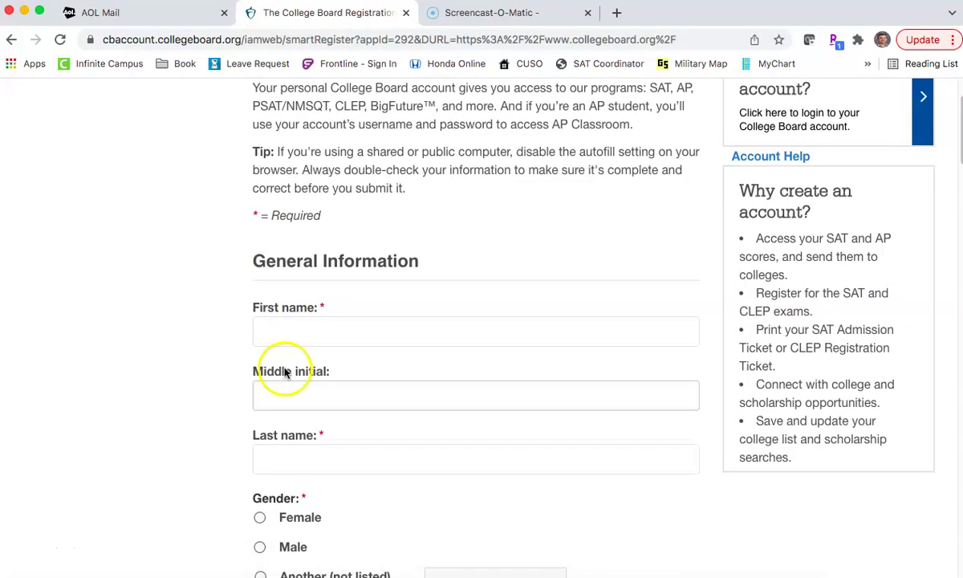
scroll(286, 370, up, 5)
scroll(393, 249, down, 3)
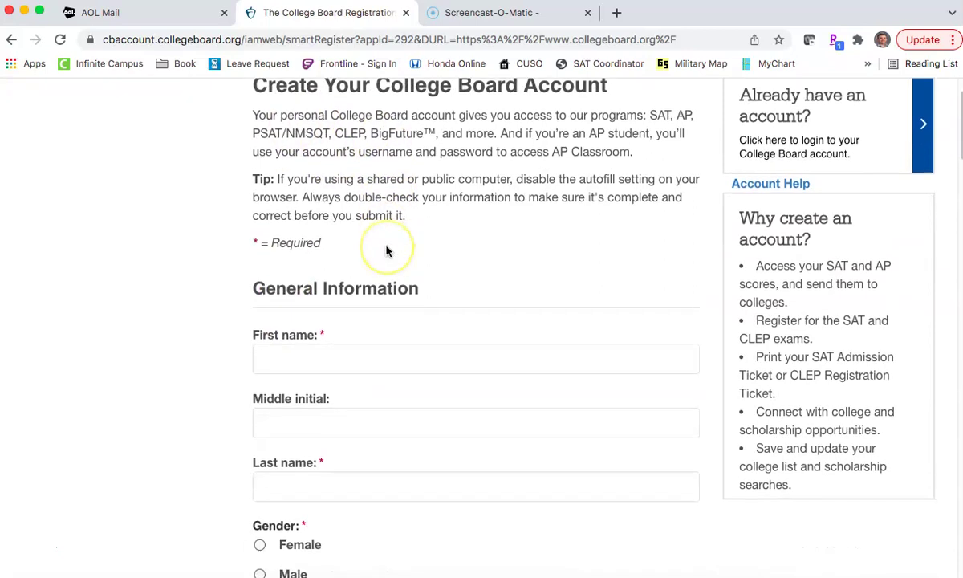
scroll(326, 321, up, 5)
mouse_move(291, 210)
scroll(340, 190, down, 5)
Step: Enter the student's first name and last name in their separate fields
click(290, 298)
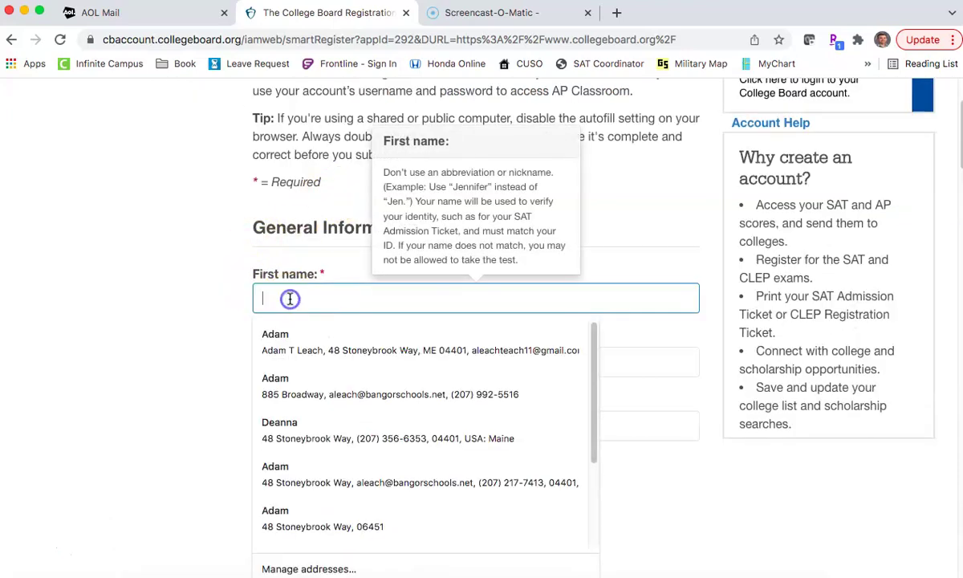
text(Geo)
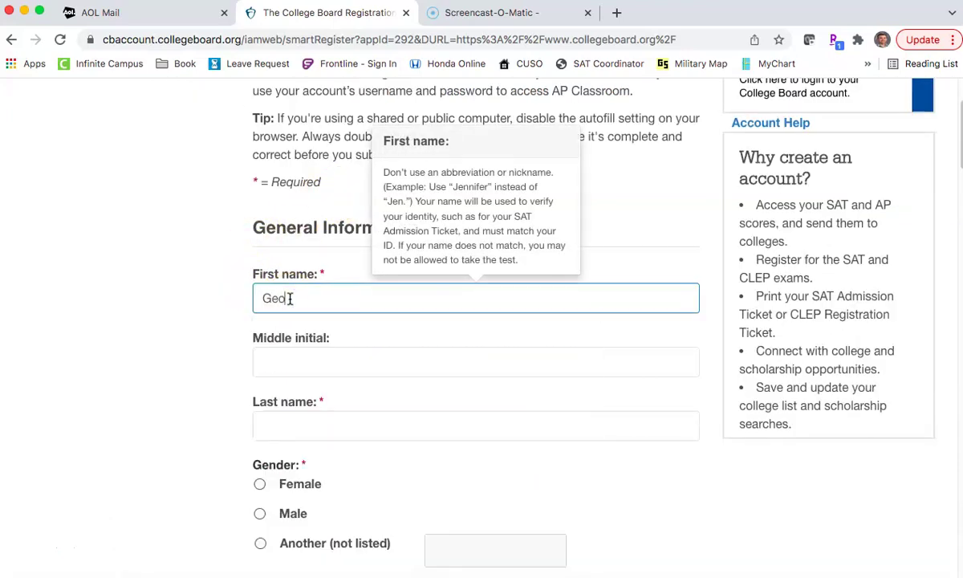
text(rge Washing)
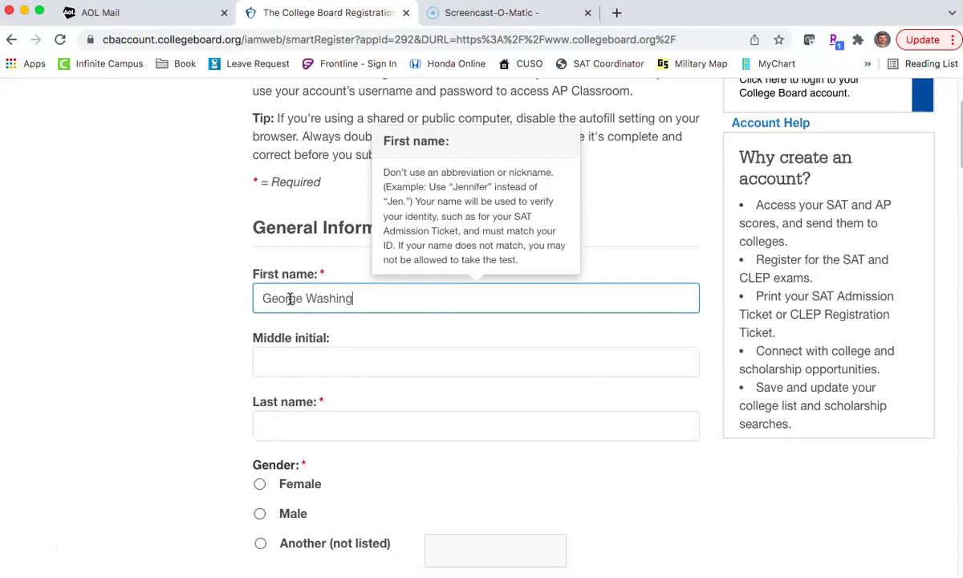
key(BackSpace)
key(BackSpace)
key(BackSpace)
key(BackSpace)
key(BackSpace)
key(BackSpace)
key(BackSpace)
key(BackSpace)
key(Tab)
key(Tab)
text(Washington)
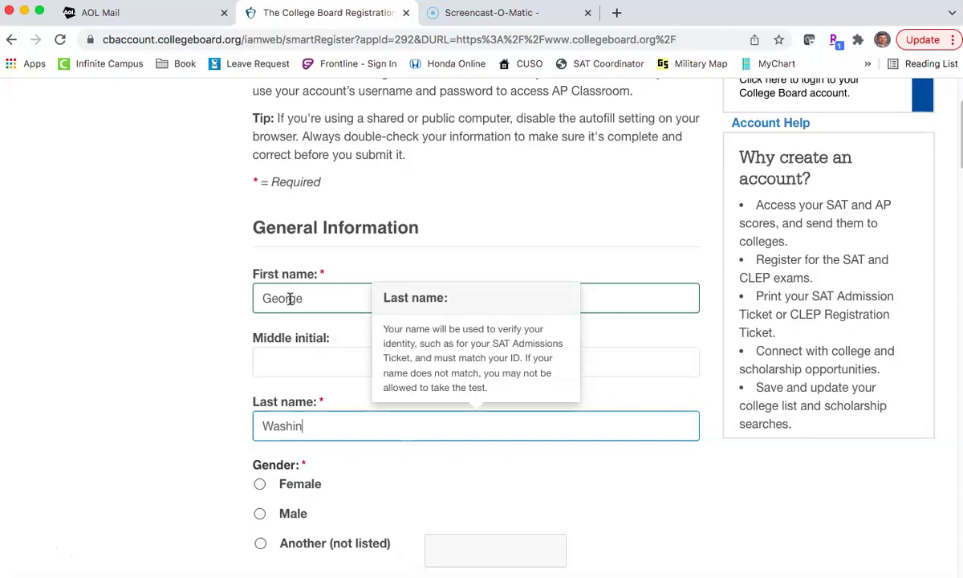
click(260, 512)
scroll(223, 451, down, 3)
scroll(224, 451, down, 2)
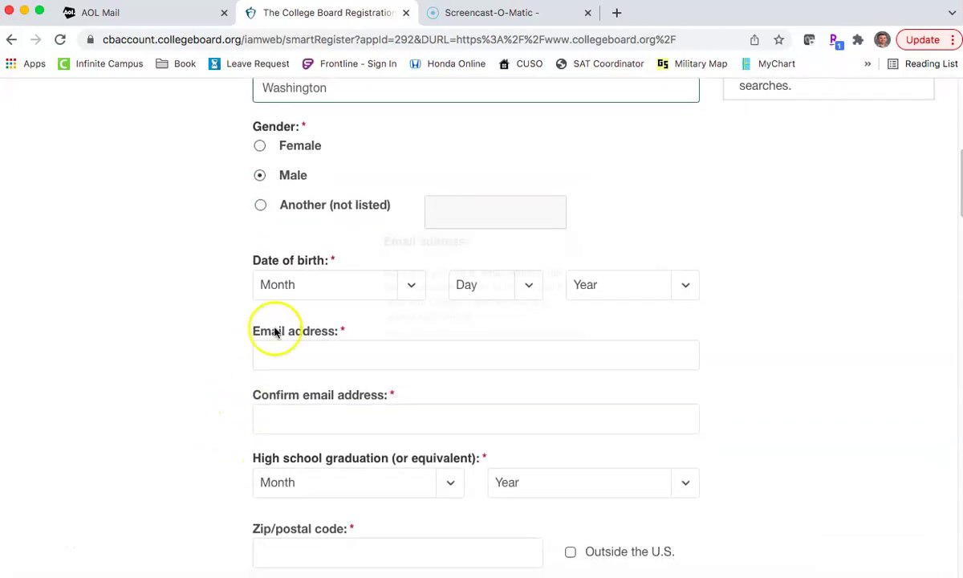
click(337, 293)
click(334, 316)
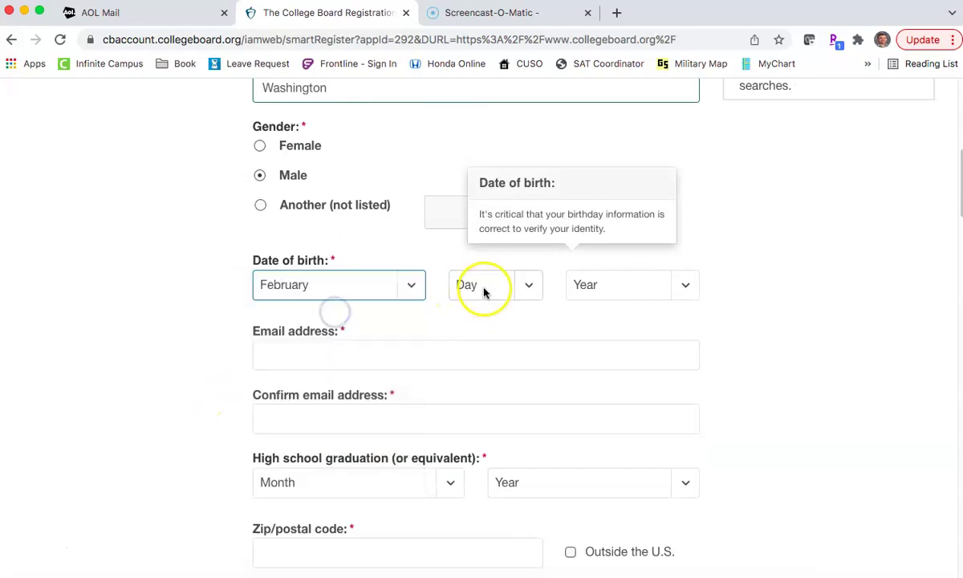
click(517, 289)
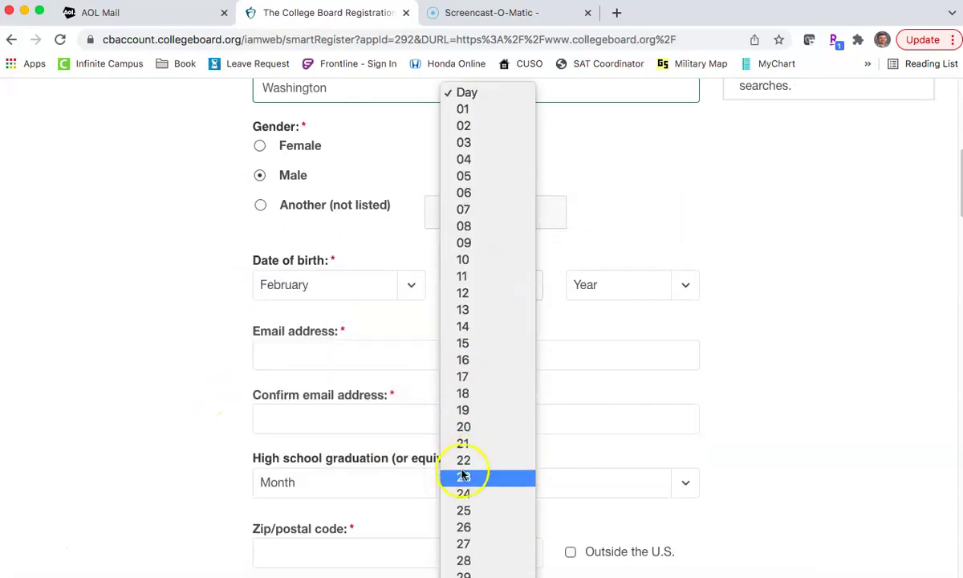
click(474, 460)
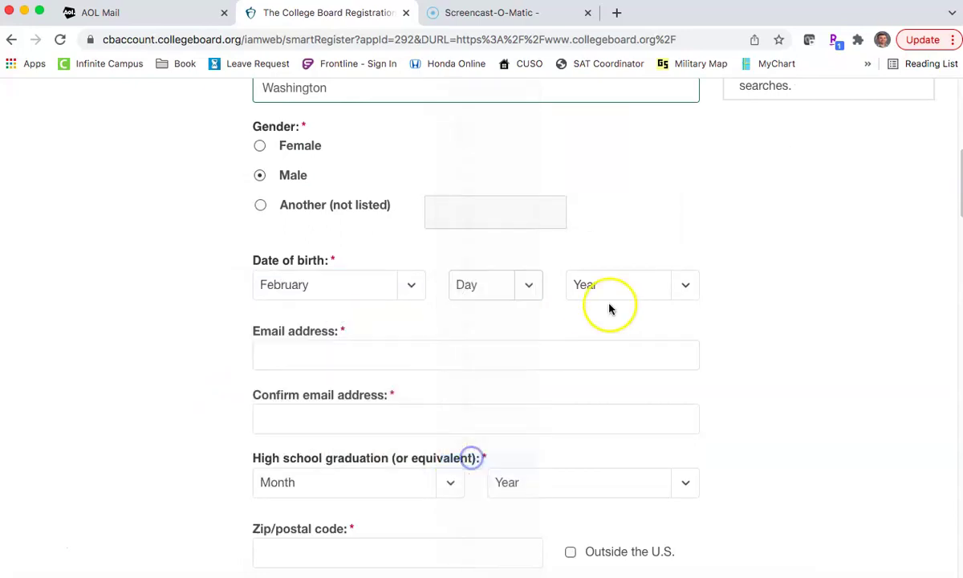
click(681, 285)
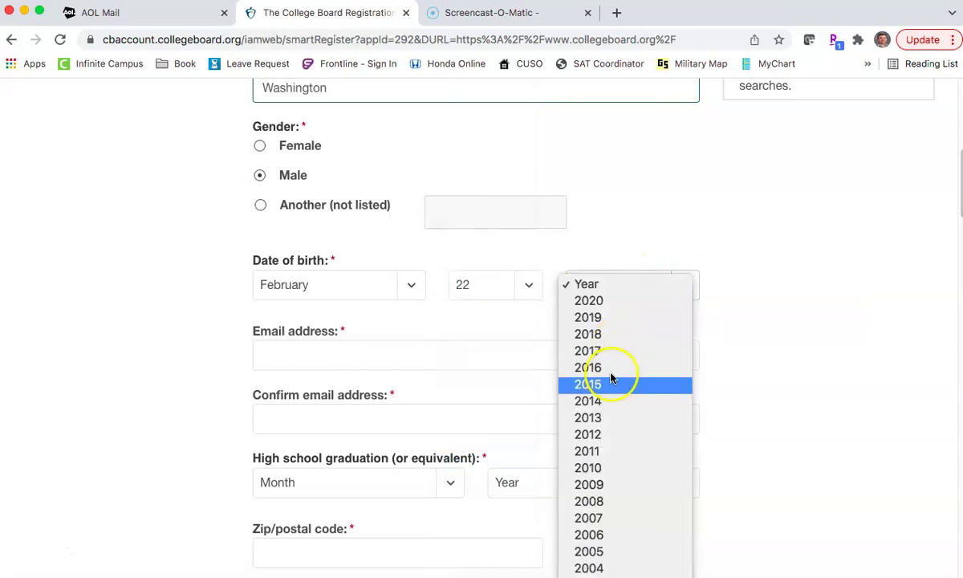
click(590, 536)
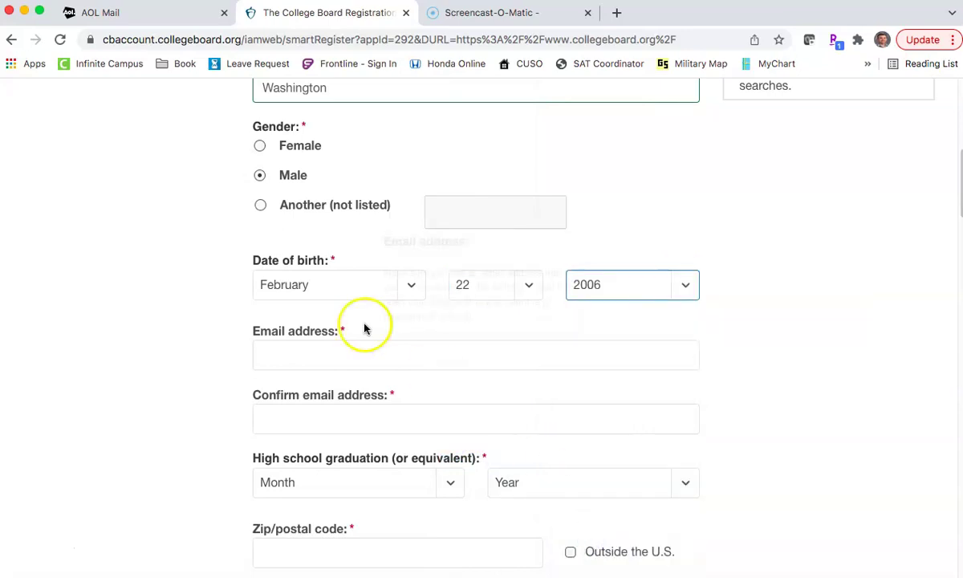
Step: Enter the student's email address and confirm it in the second field
click(295, 356)
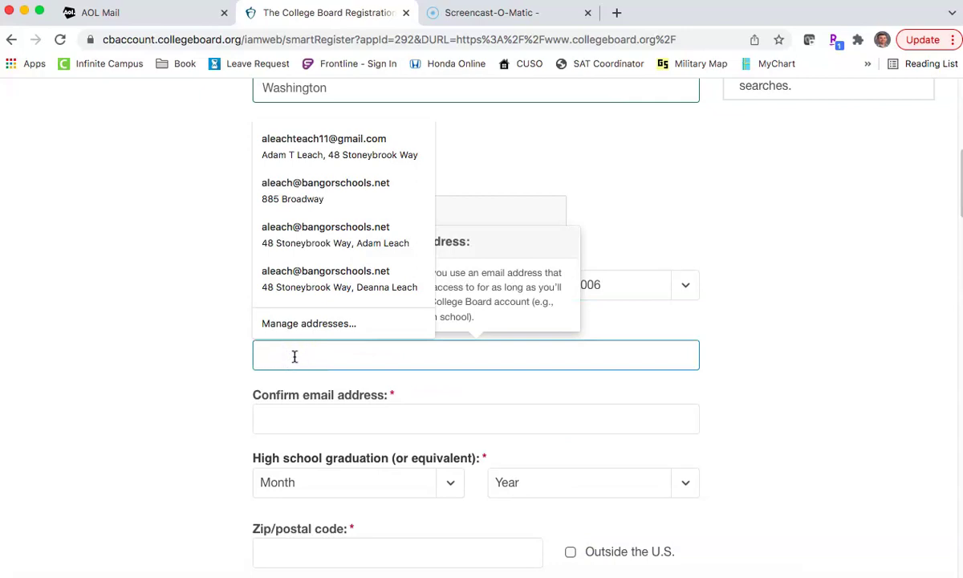
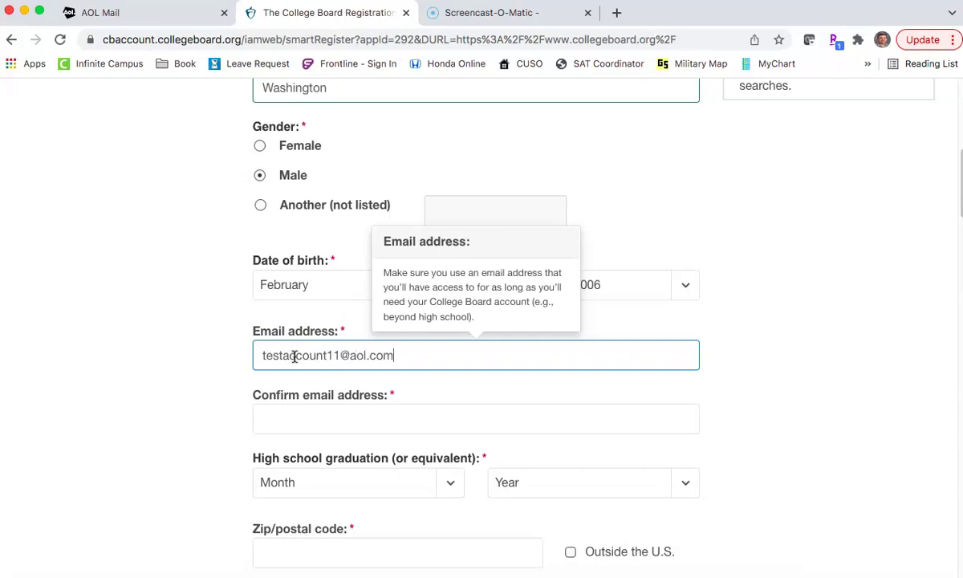
key(Tab)
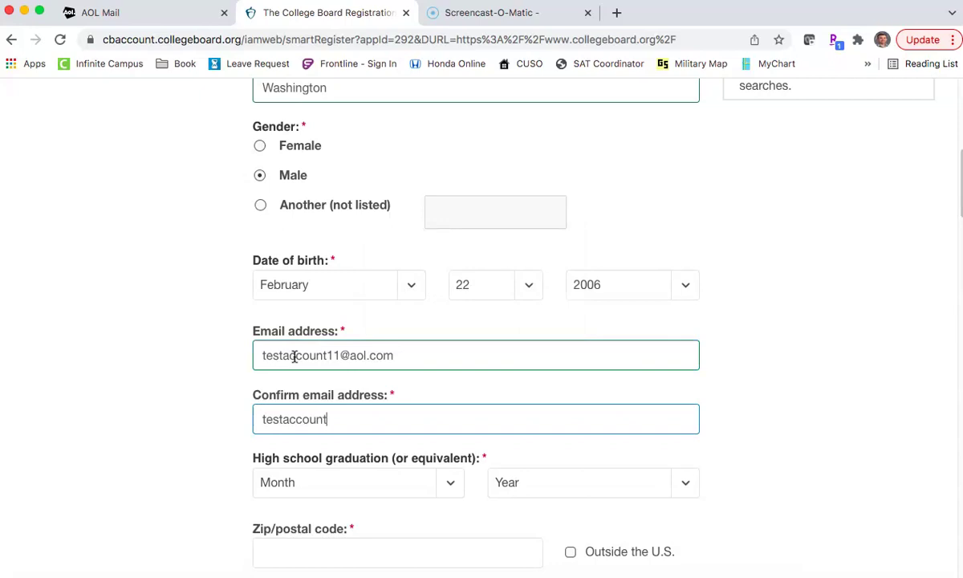
key(Tab)
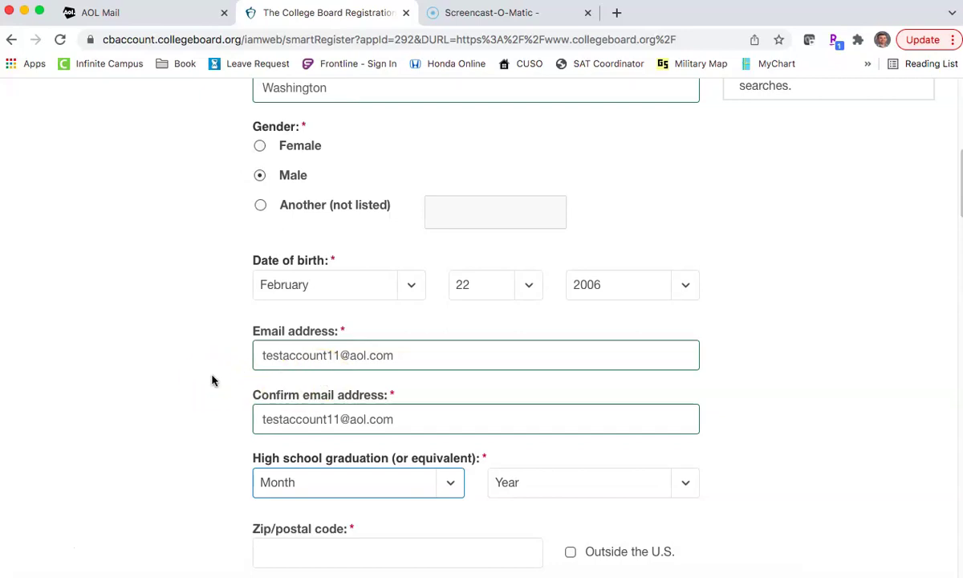
Step: Set graduation date to June 2023 and fill in the zip code
scroll(173, 427, down, 3)
click(174, 427)
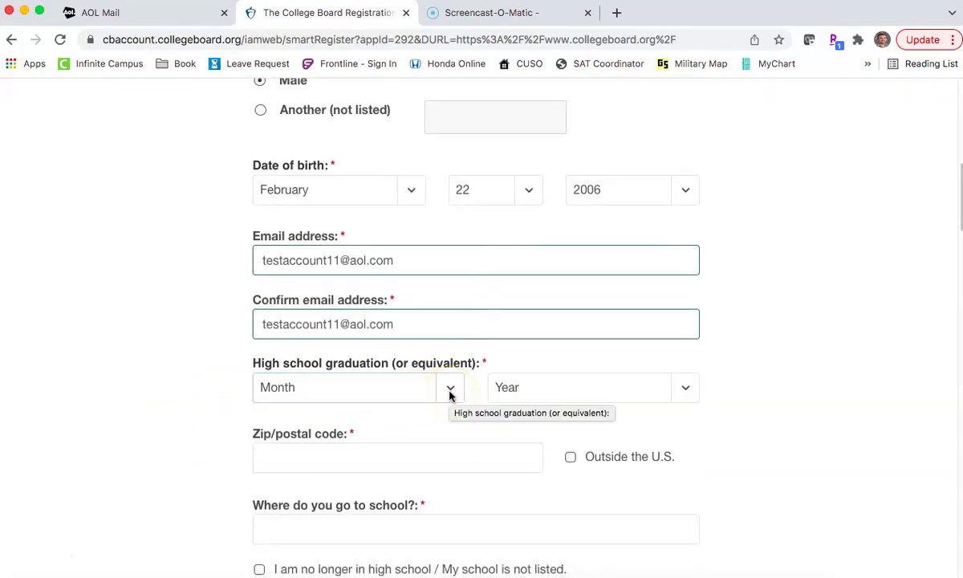
click(183, 391)
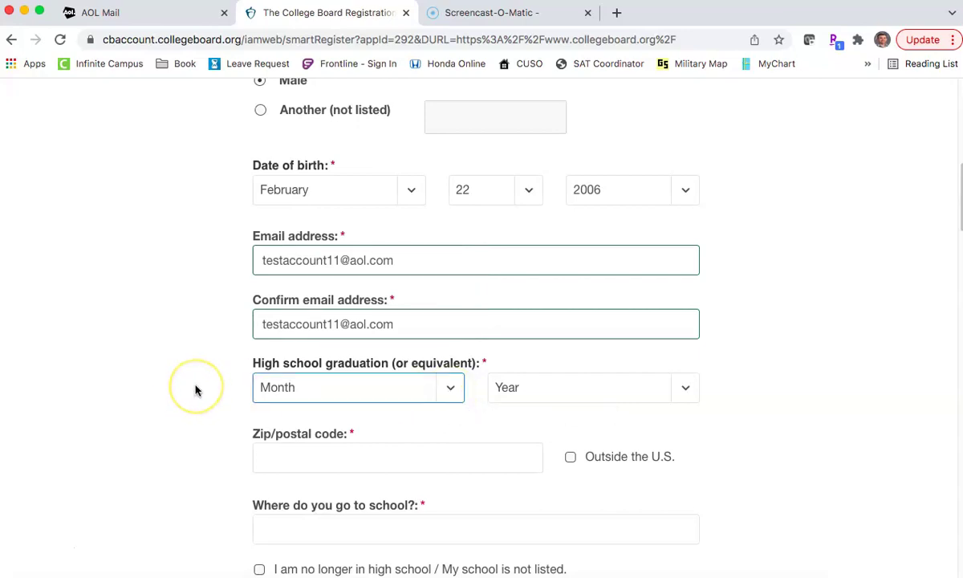
click(441, 391)
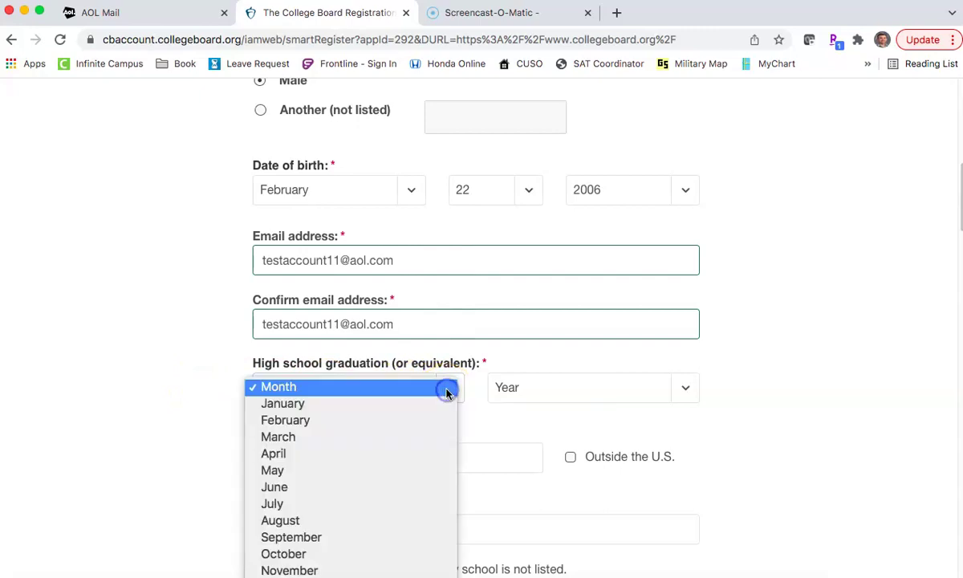
click(383, 487)
click(595, 394)
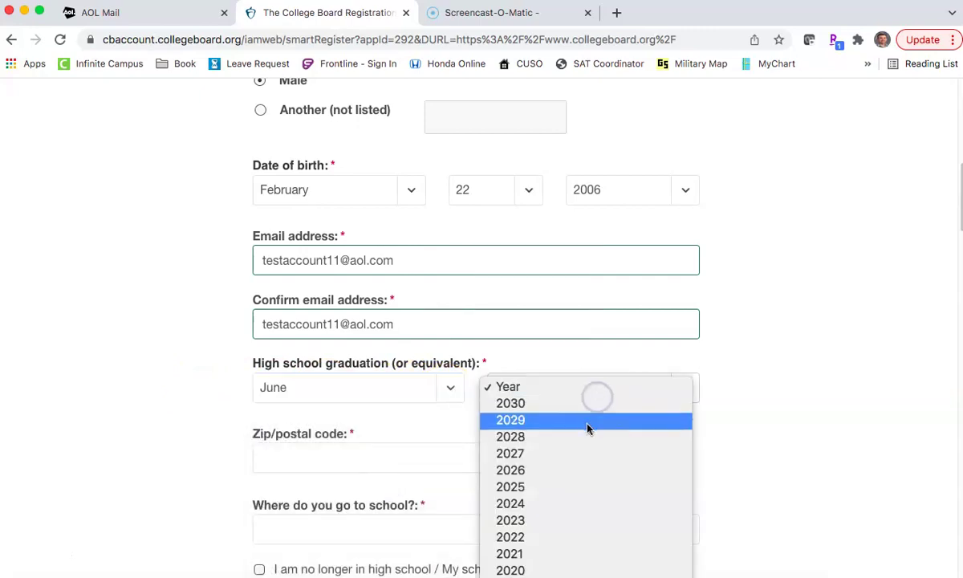
click(578, 522)
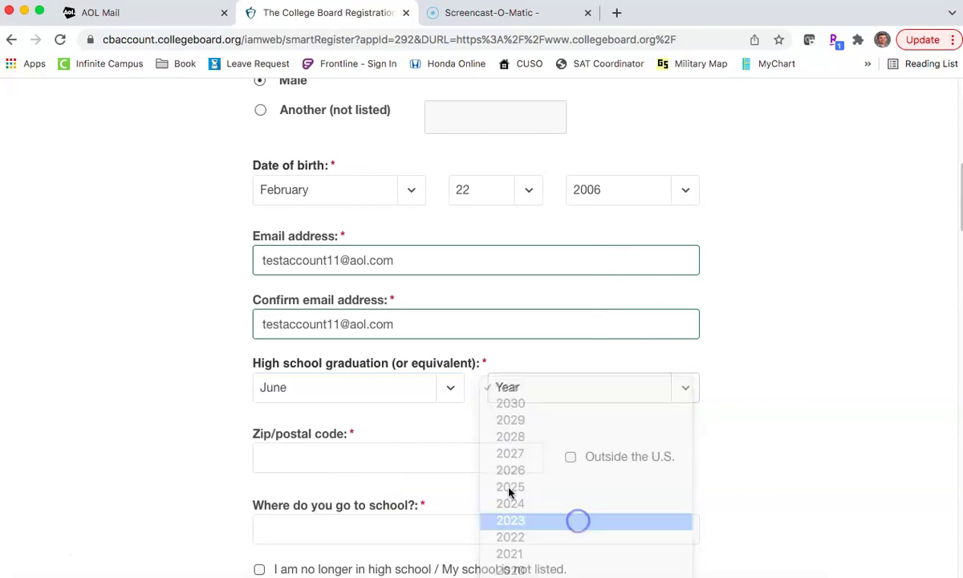
scroll(160, 377, down, 3)
click(311, 335)
text(04401)
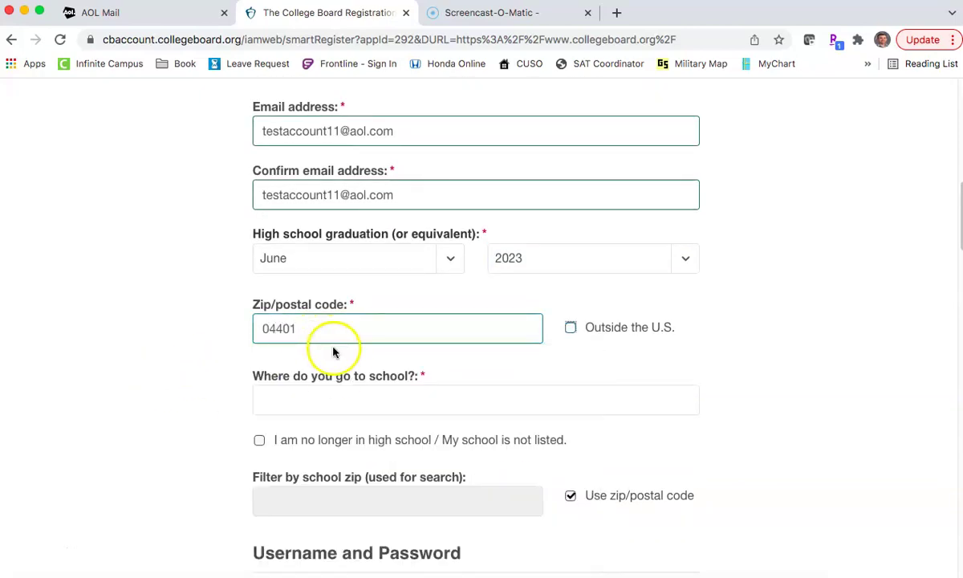
Step: Search for Bangor and pick Bangor High School as the school
click(323, 408)
text(Bangor)
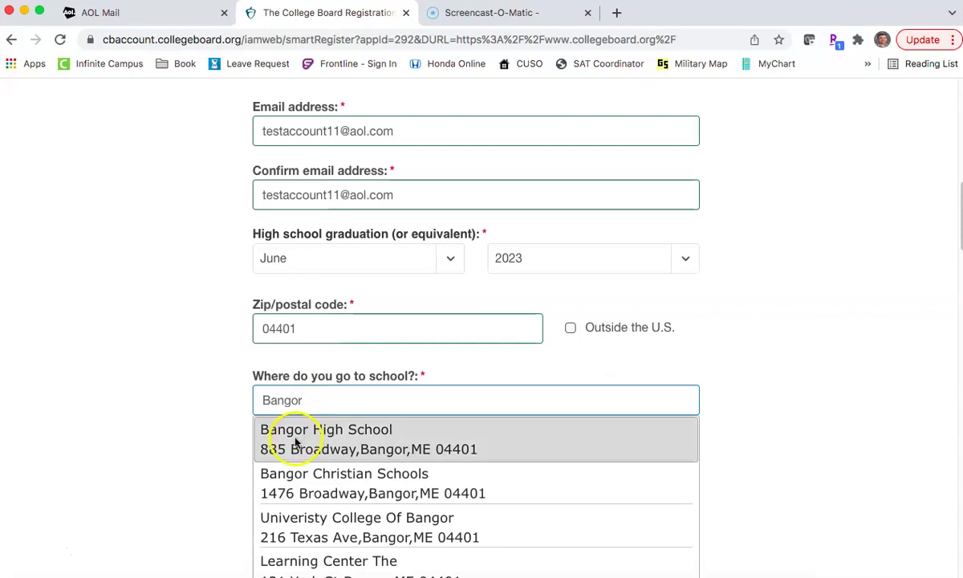
scroll(204, 447, down, 3)
click(313, 322)
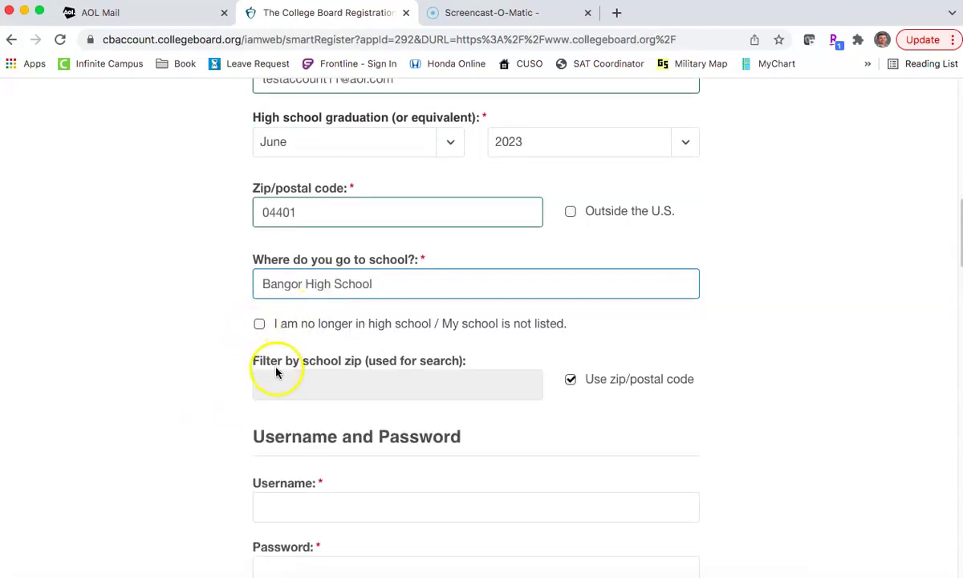
scroll(245, 396, down, 1)
scroll(246, 396, down, 3)
click(297, 385)
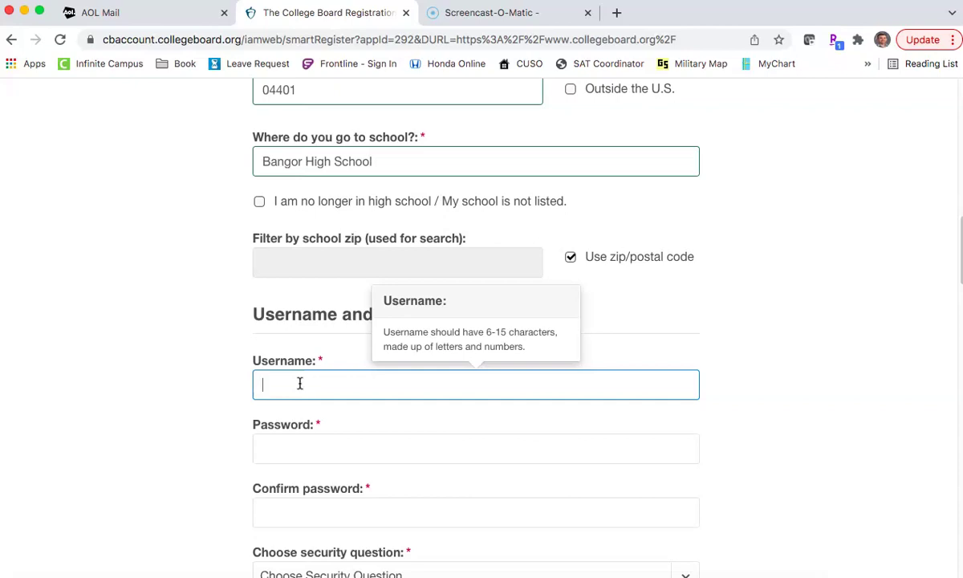
Step: Enter a username, appending 11 to make it available
text(5StarGeneral)
key(Tab)
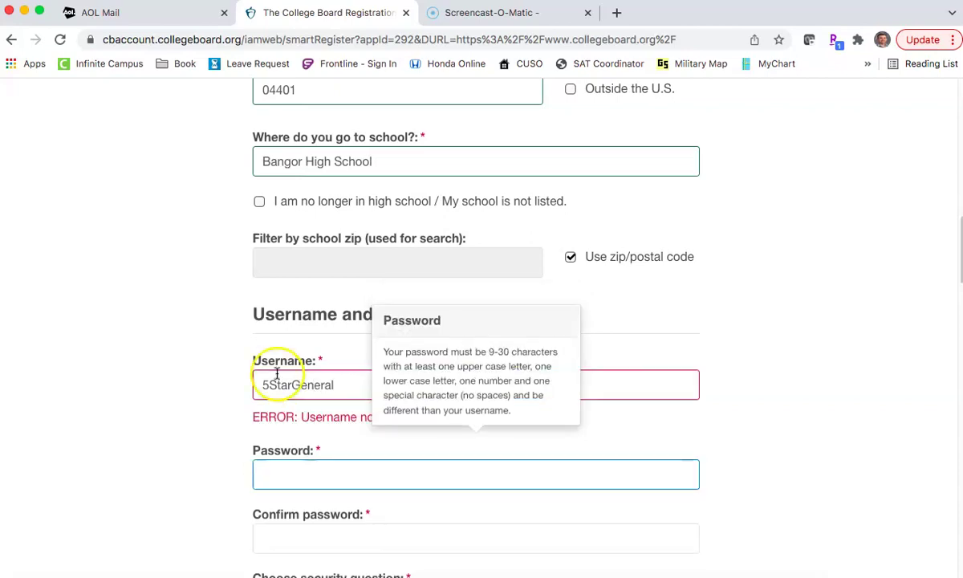
click(215, 431)
click(321, 387)
click(256, 389)
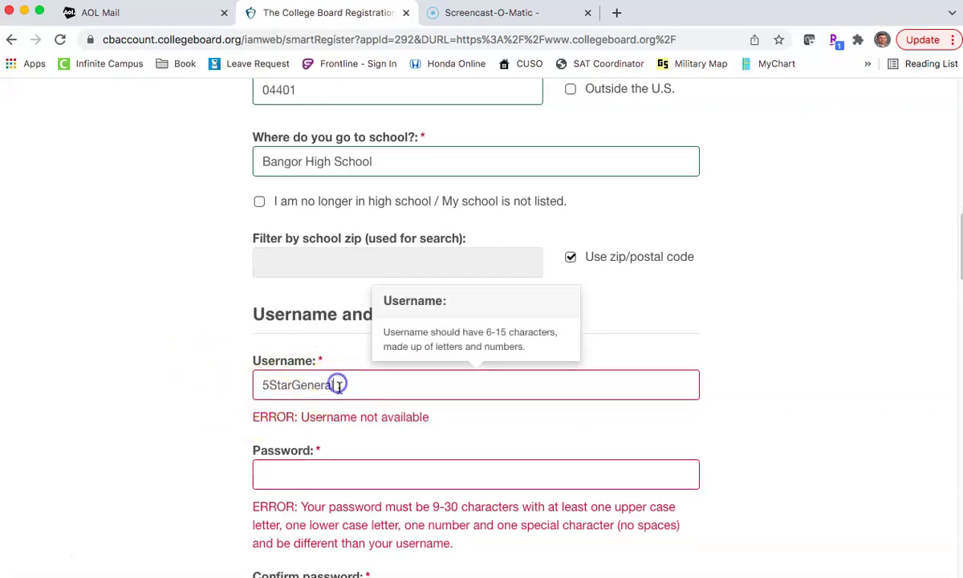
text(11)
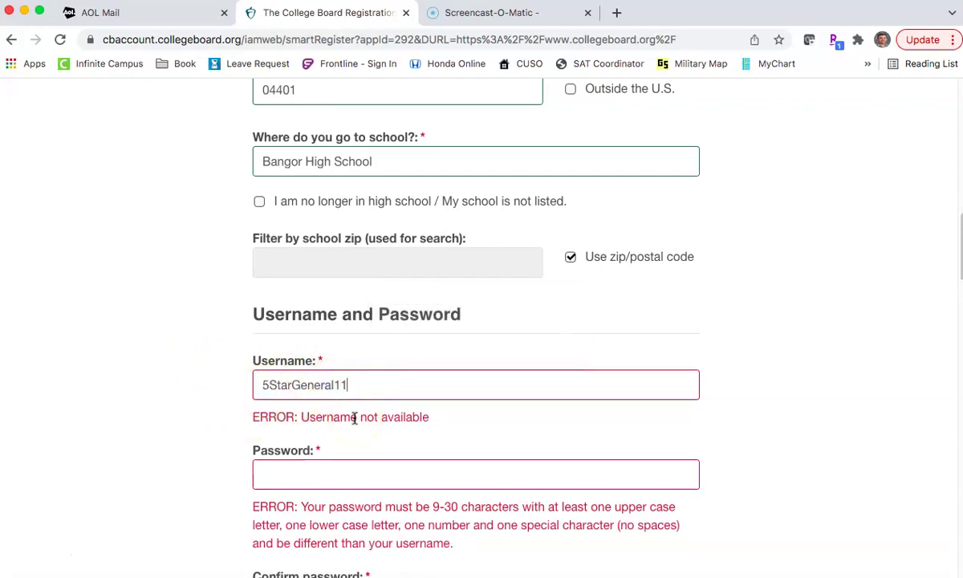
key(Tab)
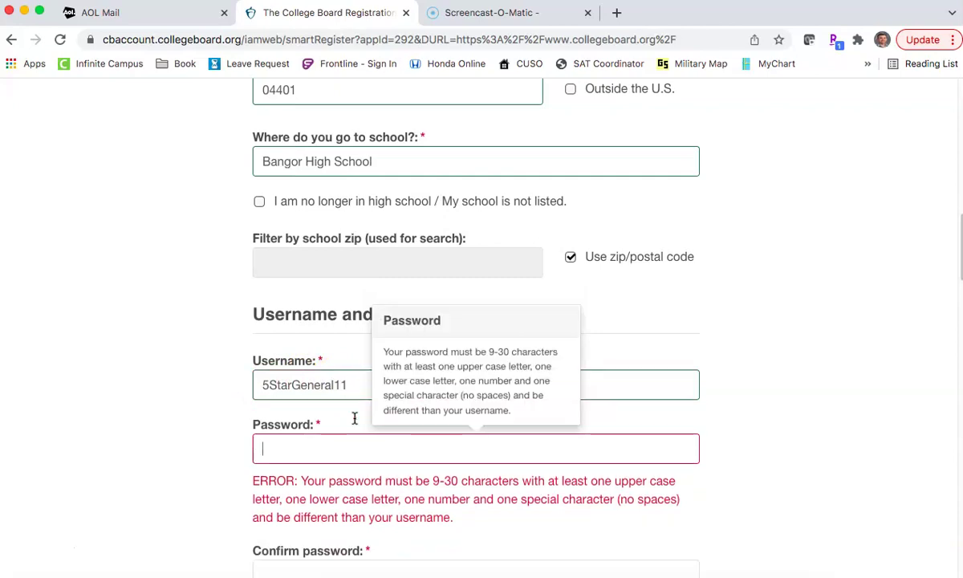
scroll(215, 424, down, 3)
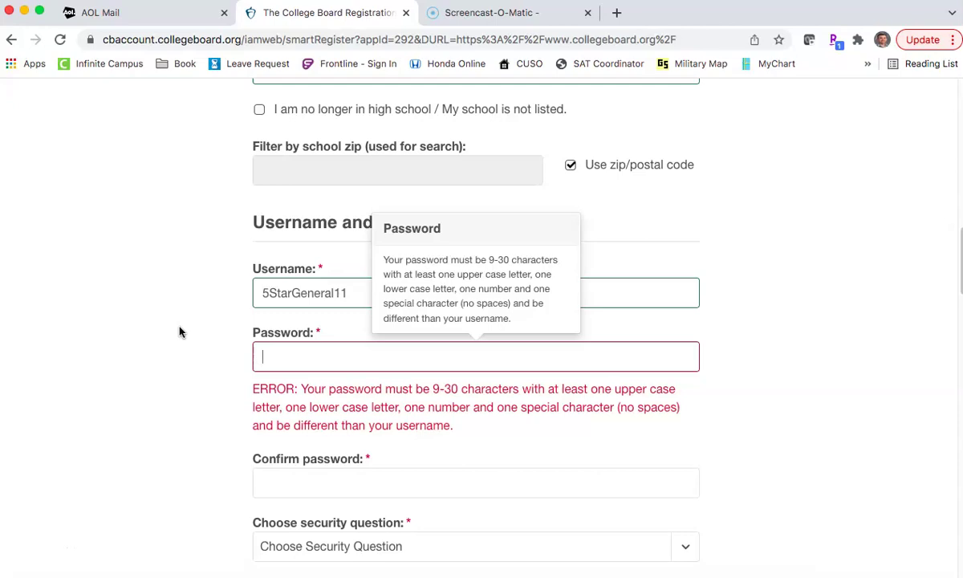
Step: Enter the account password and a matching confirmation
key(Tab)
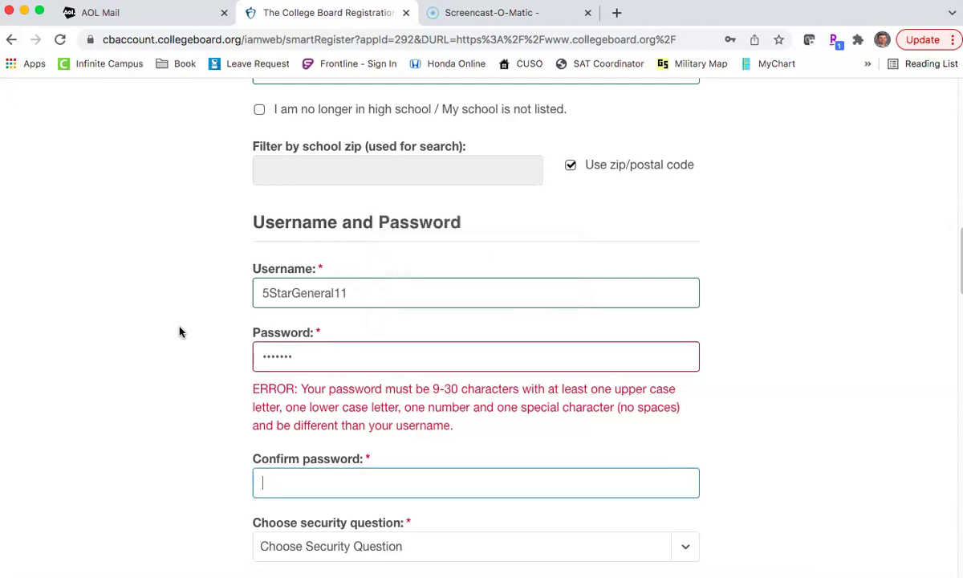
key(Tab)
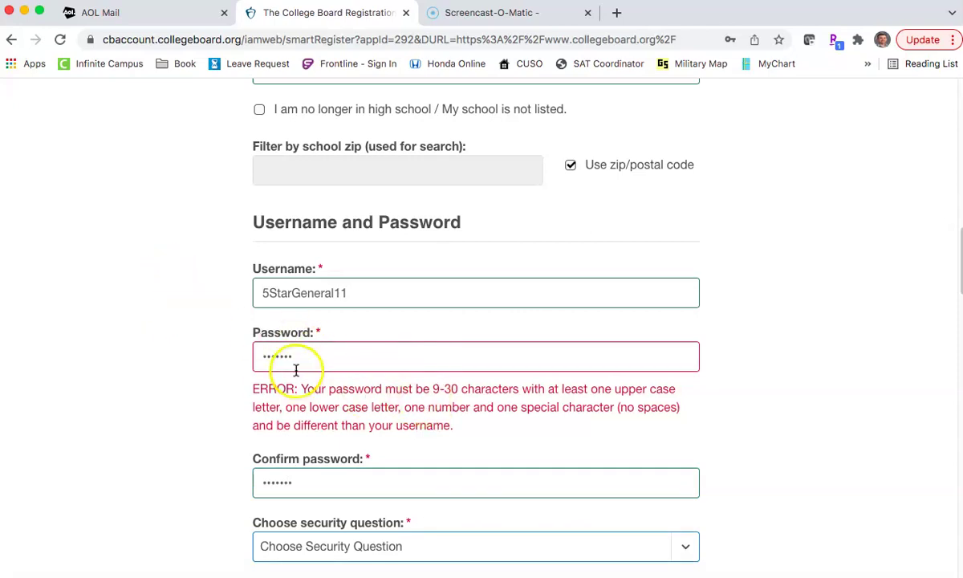
click(262, 359)
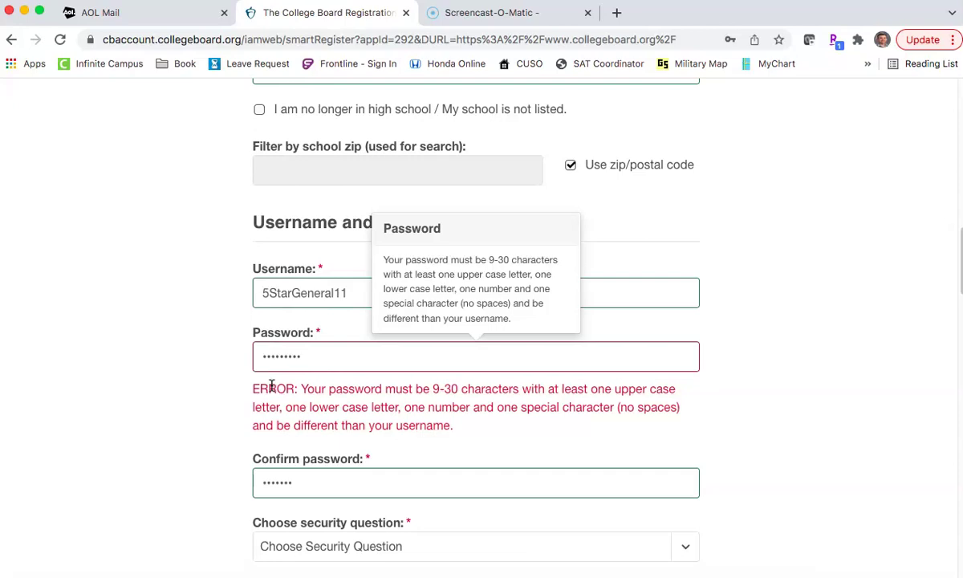
key(Tab)
click(263, 420)
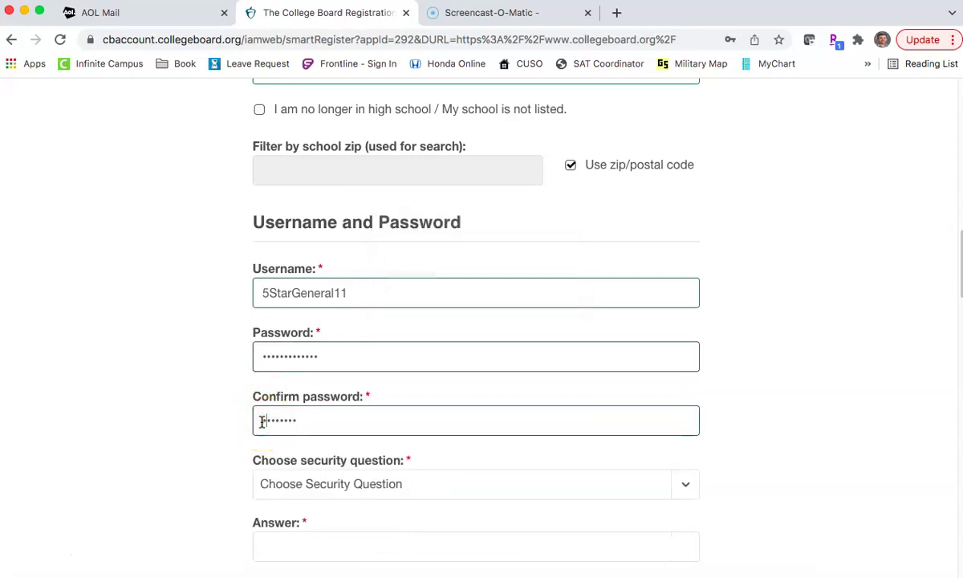
click(232, 429)
Step: Choose the oldest sibling's birthday security question and enter its answer
scroll(231, 433, down, 2)
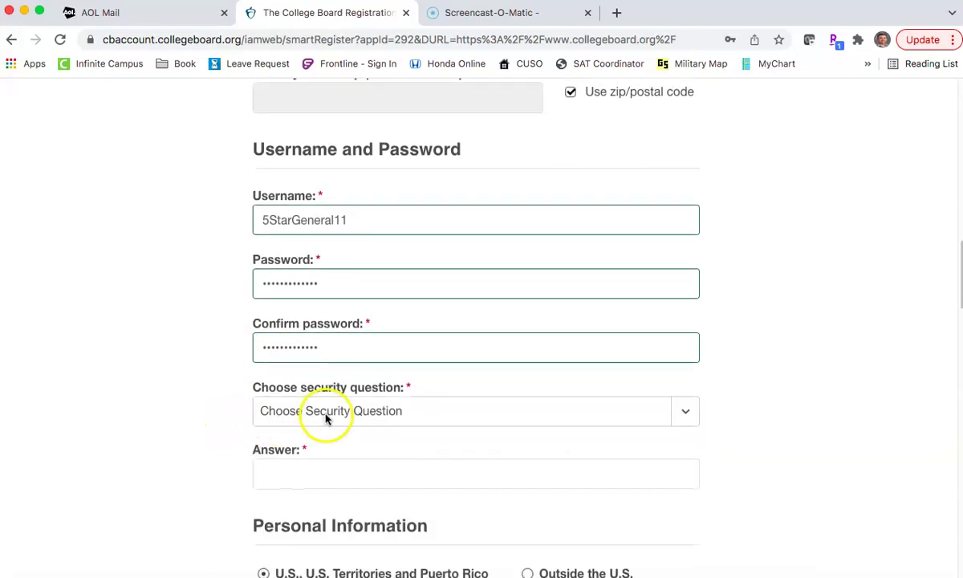
click(323, 417)
drag(321, 413, 307, 426)
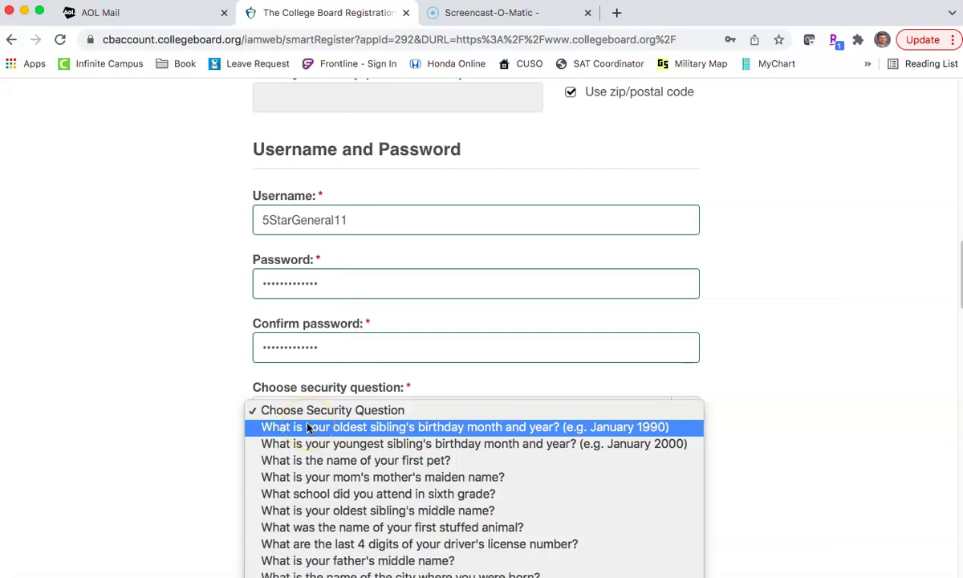
drag(308, 428, 307, 426)
click(371, 464)
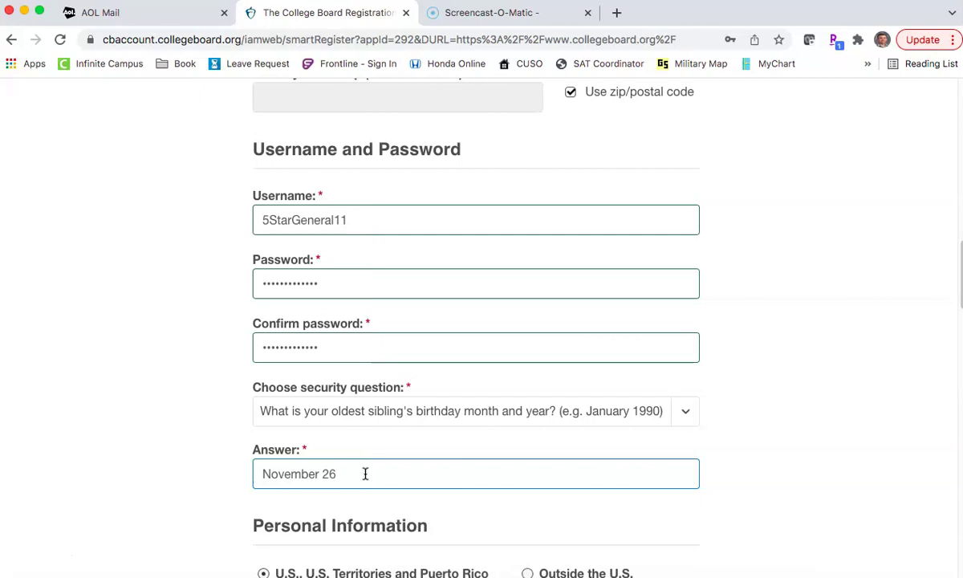
scroll(210, 485, down, 3)
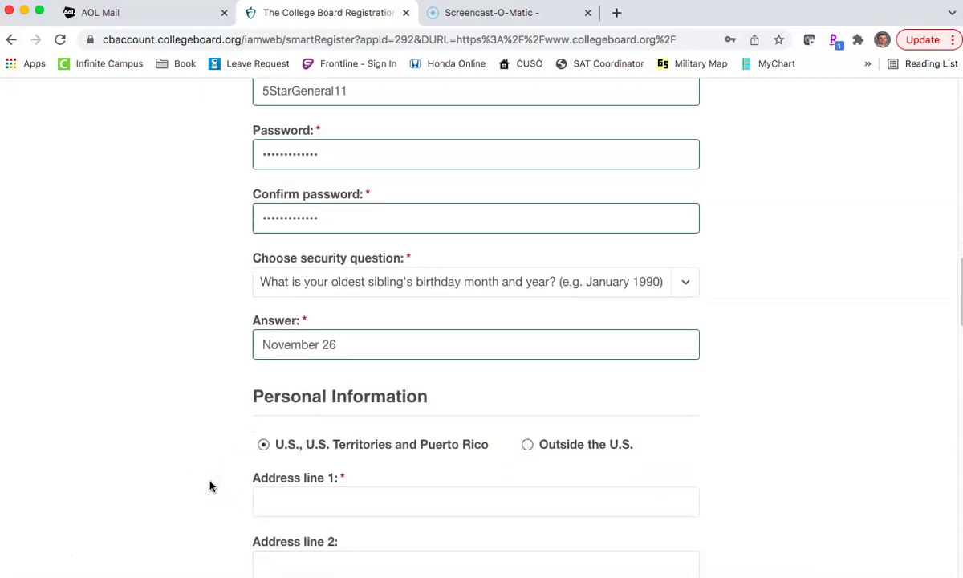
Step: Fill in the street address and city fields
scroll(211, 485, down, 2)
click(292, 417)
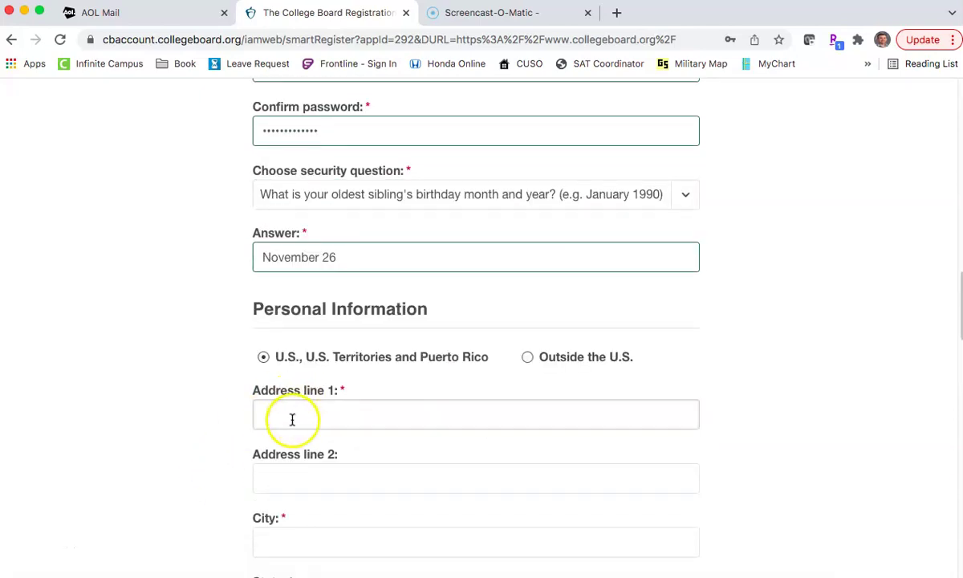
click(292, 421)
click(200, 376)
click(269, 408)
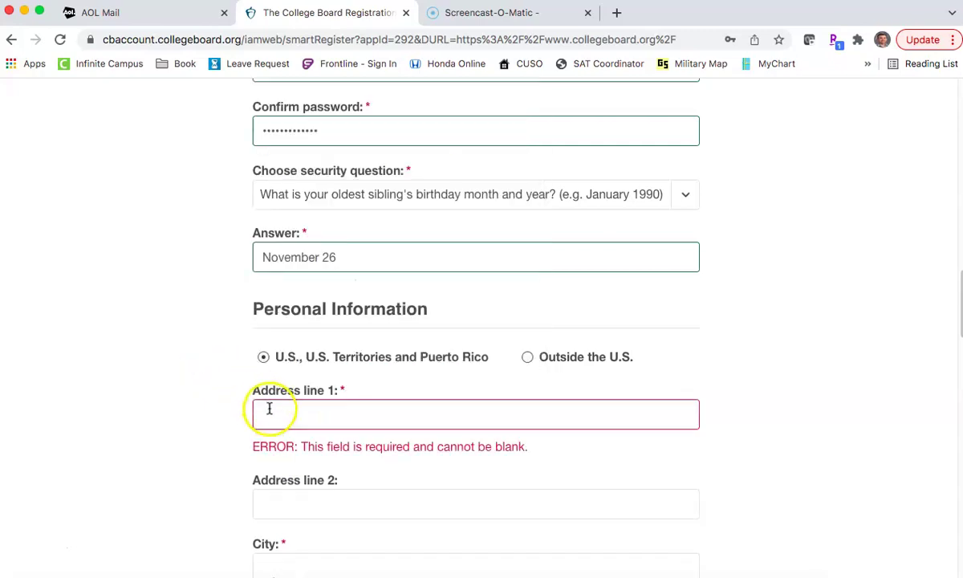
click(266, 415)
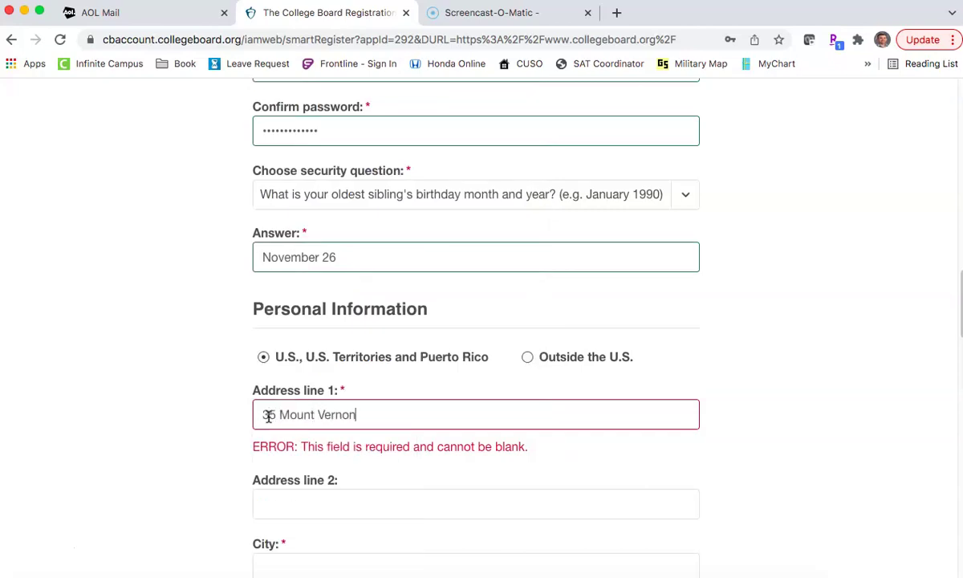
key(Tab)
key(Tab)
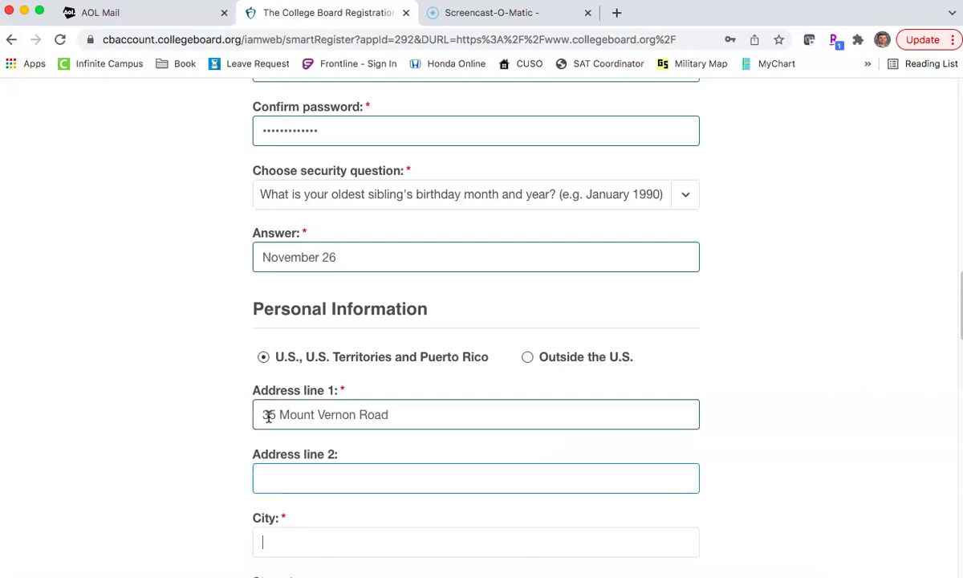
text(Arlington)
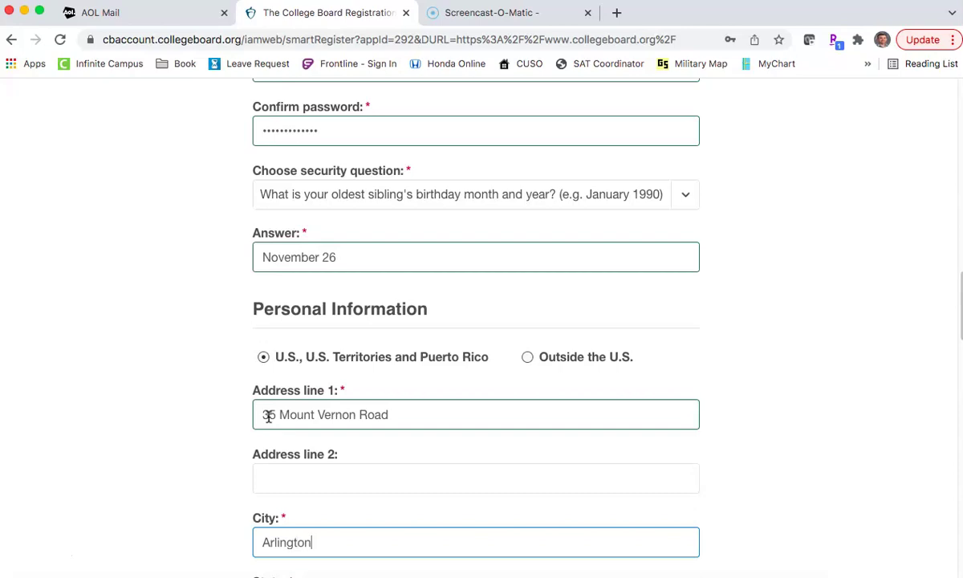
Step: Set the state to Virginia and enter the student's cell phone number
scroll(269, 415, down, 5)
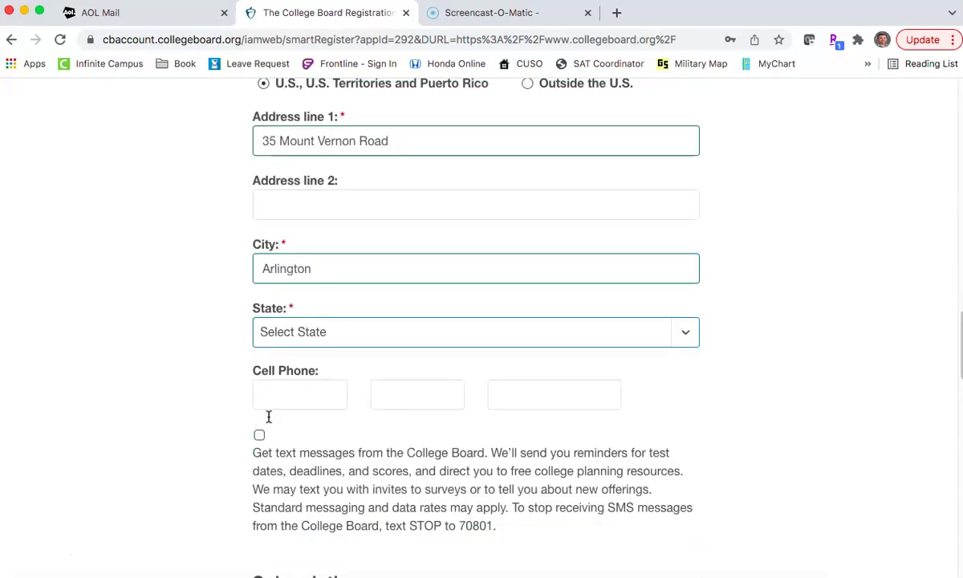
click(285, 333)
scroll(301, 394, down, 10)
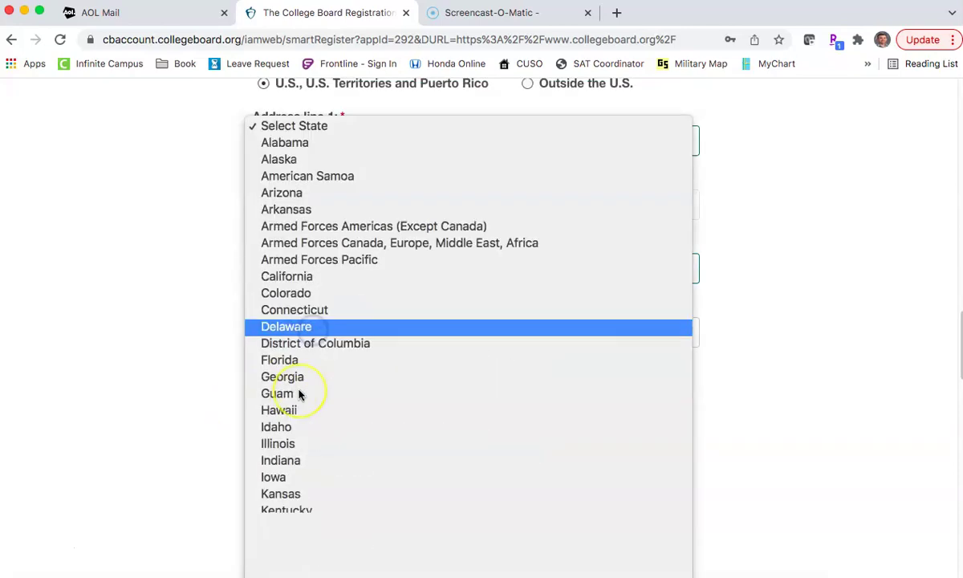
scroll(299, 393, down, 15)
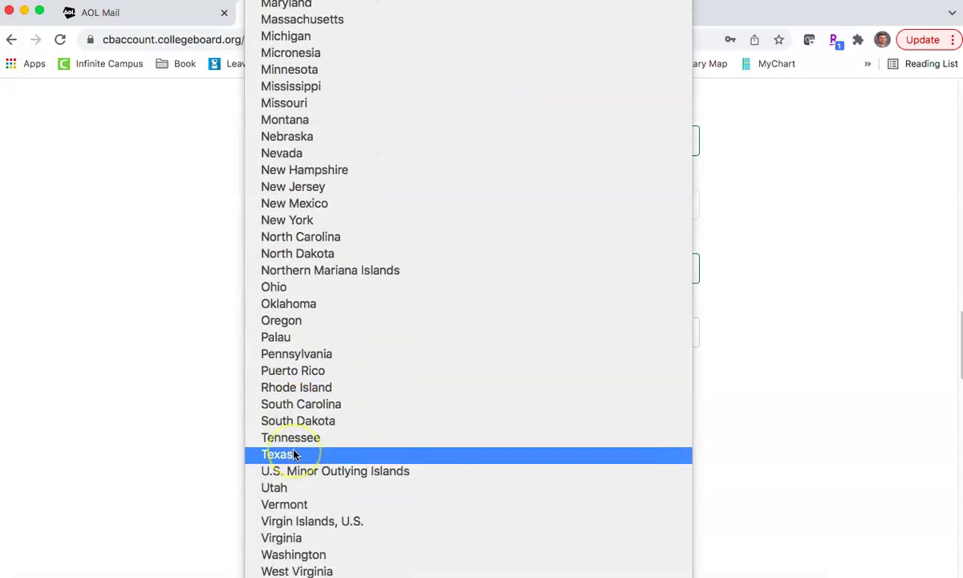
click(281, 515)
scroll(168, 376, down, 1)
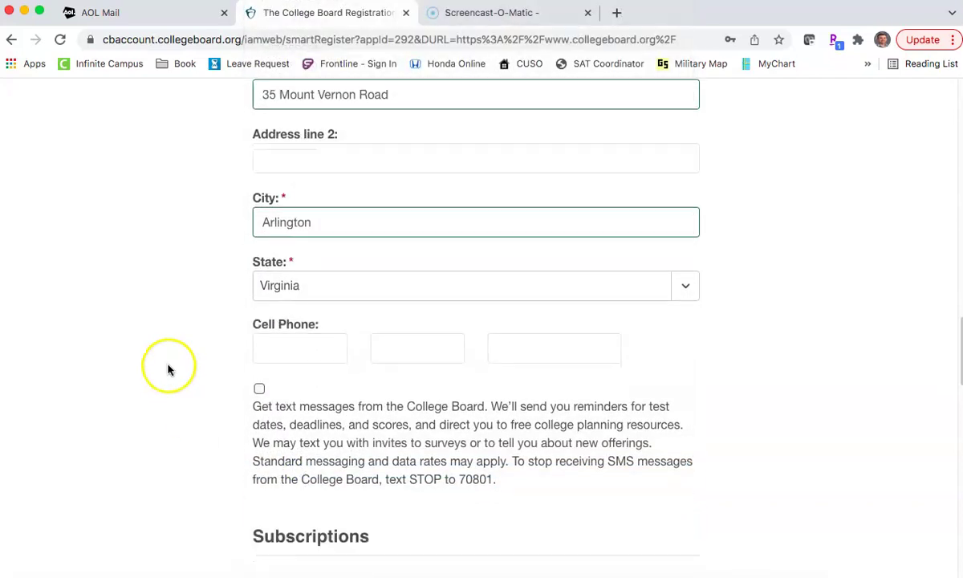
click(278, 350)
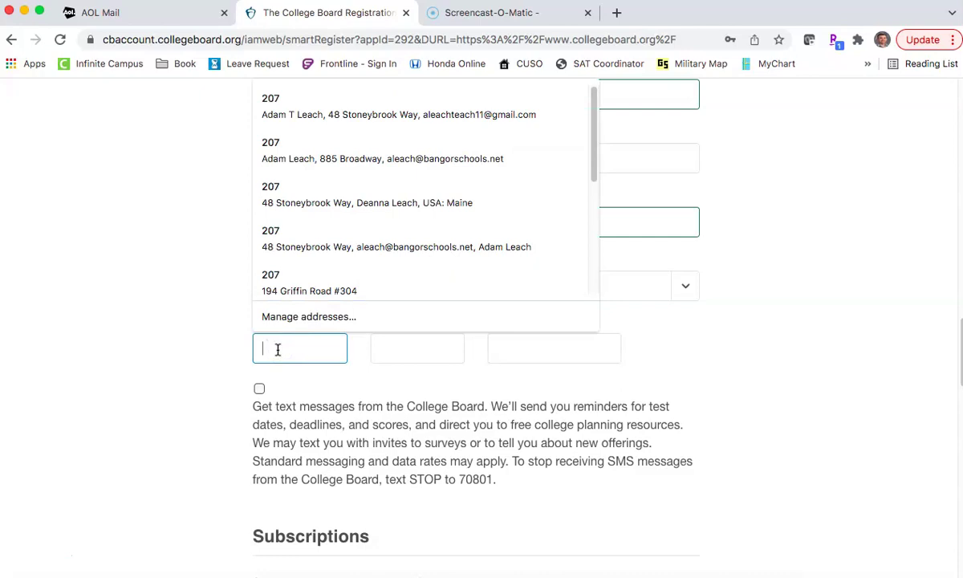
text(207)
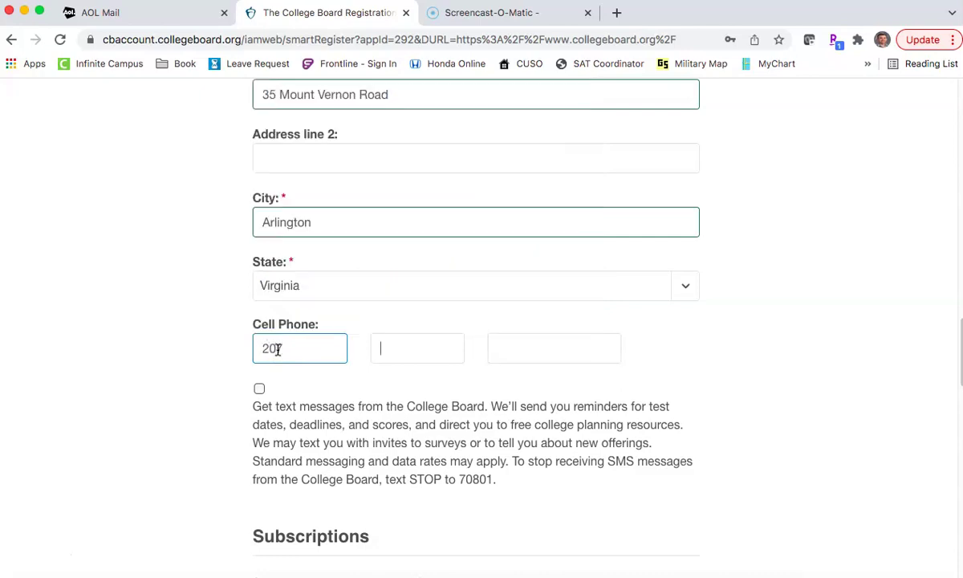
text(555)
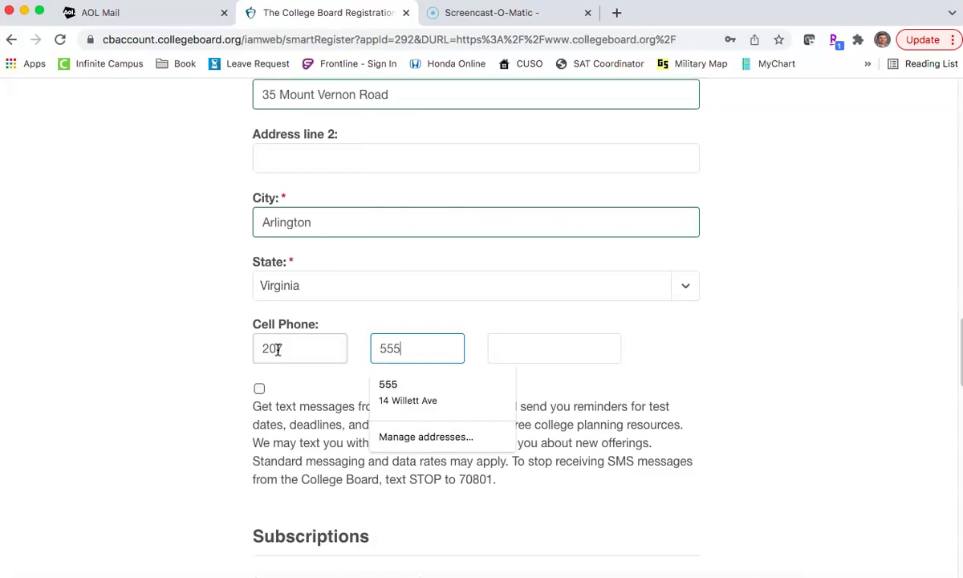
text(1212)
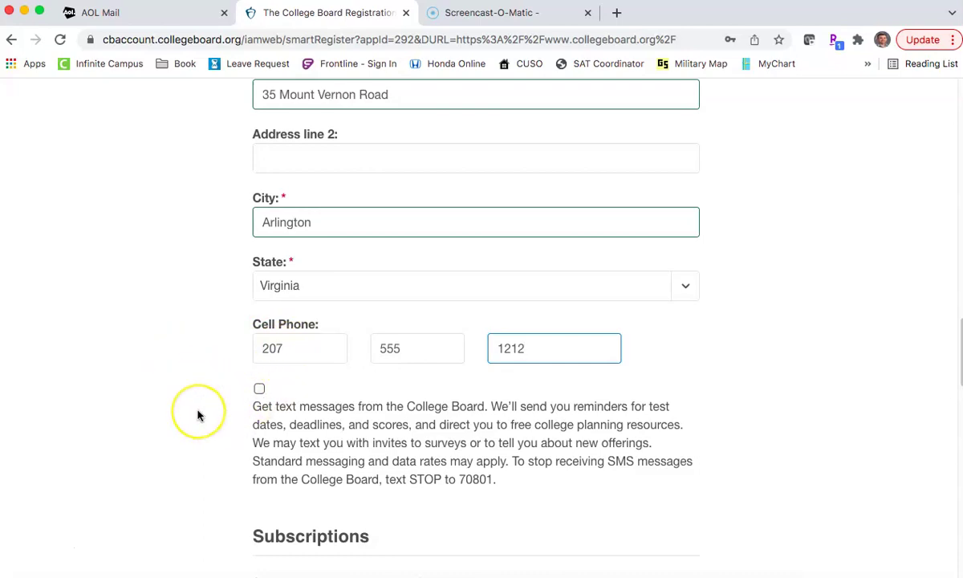
scroll(198, 415, down, 3)
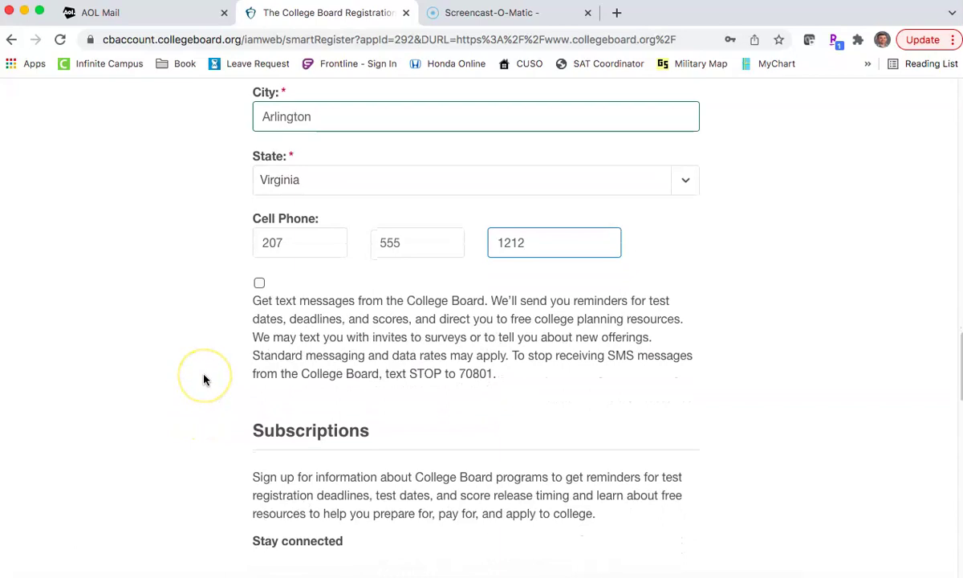
Step: Opt out of emails about College Board programs
scroll(249, 325, down, 10)
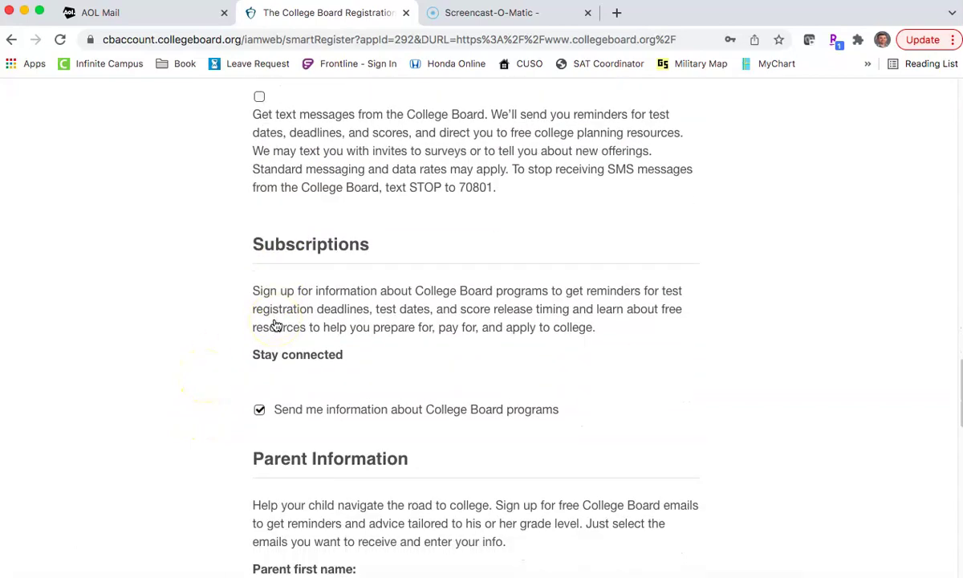
scroll(275, 325, down, 3)
scroll(276, 326, up, 3)
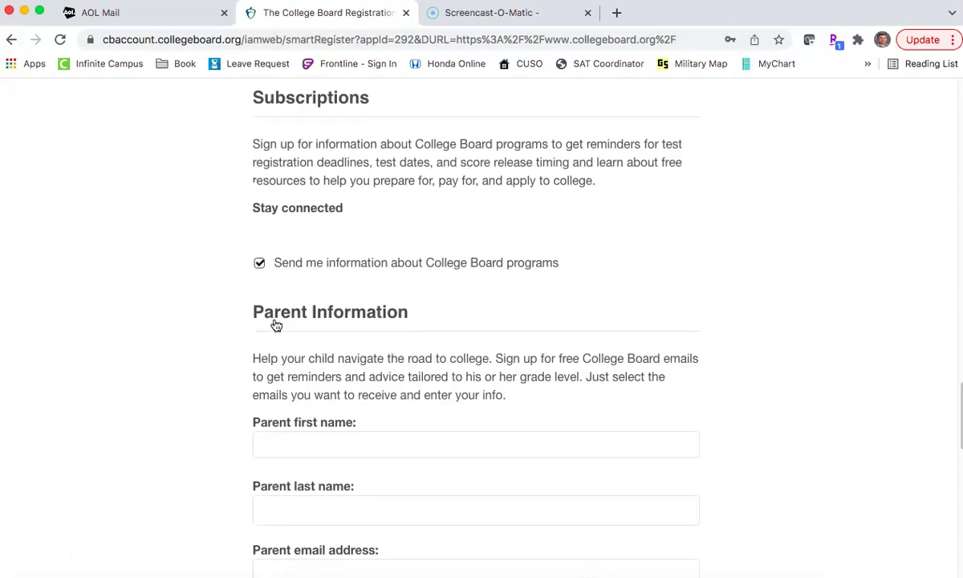
click(257, 268)
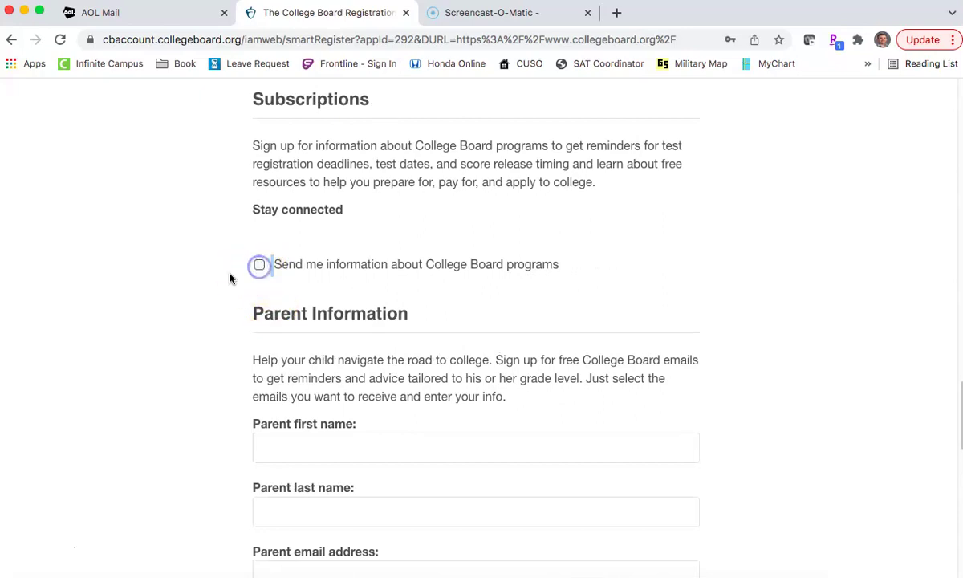
Step: Accept the Terms & Conditions and submit the registration form
scroll(219, 285, down, 6)
scroll(297, 243, down, 1)
scroll(297, 243, down, 1)
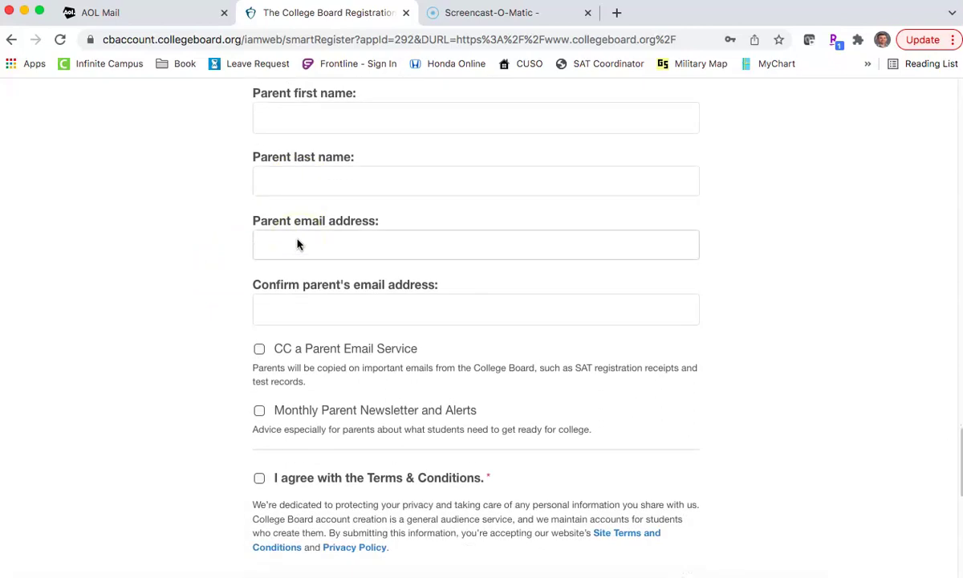
scroll(262, 363, up, 5)
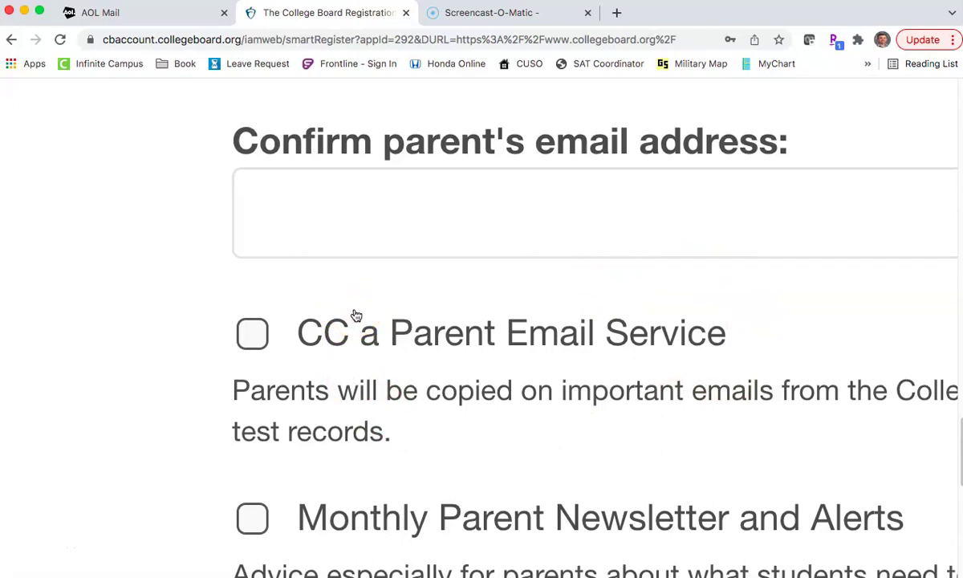
scroll(356, 316, down, 5)
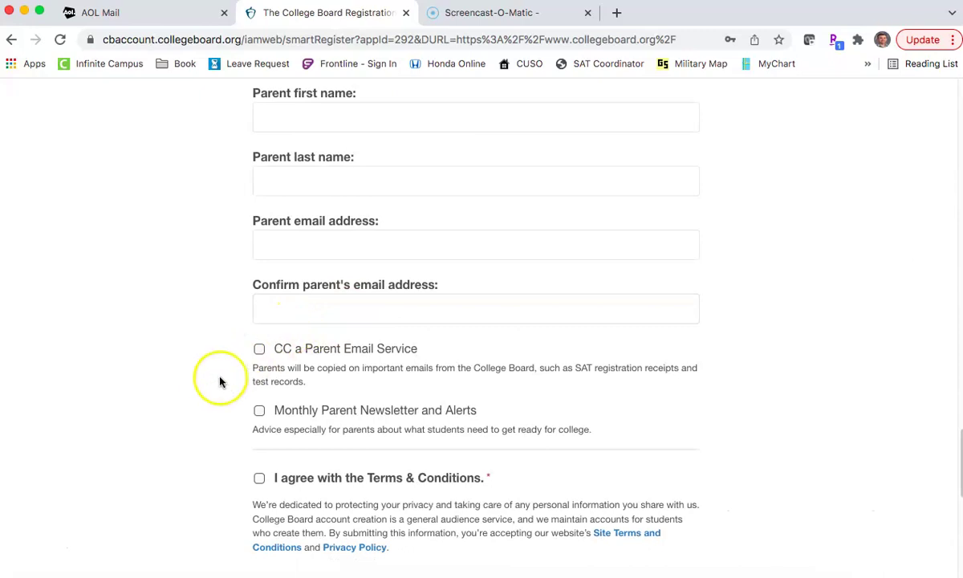
scroll(221, 381, down, 1)
scroll(217, 381, down, 2)
click(260, 361)
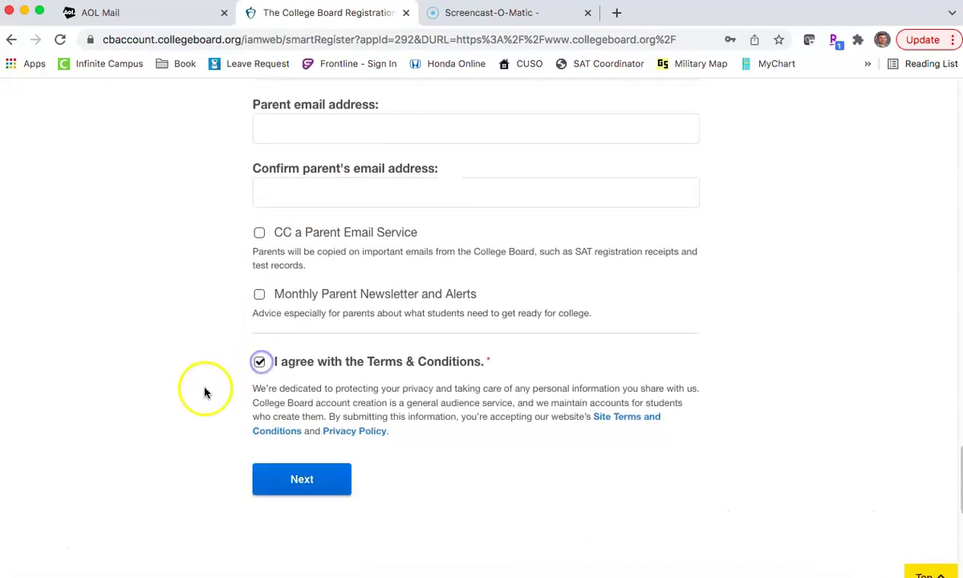
click(292, 480)
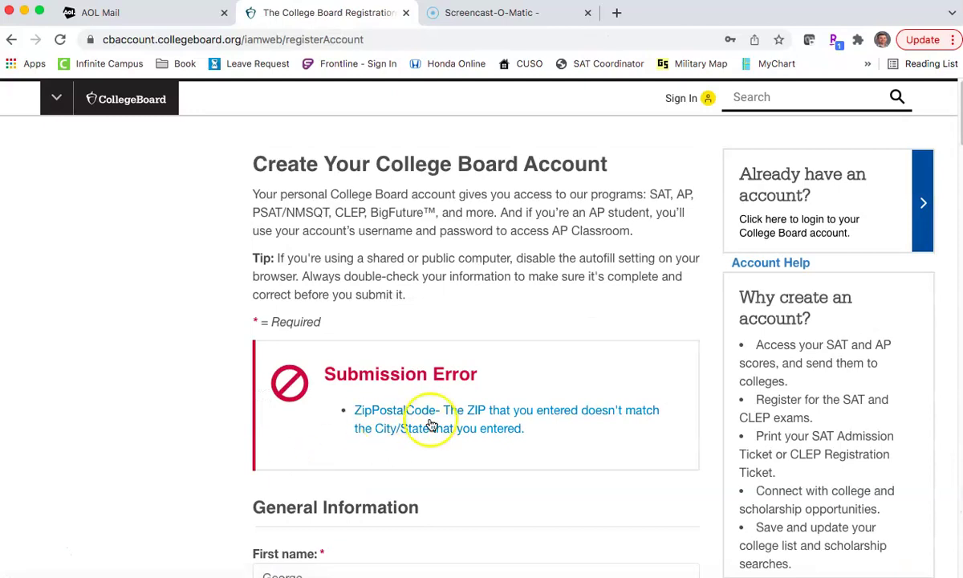
Step: Replace city Arlington with Bangor, set state to Maine, and resubmit the form
scroll(455, 374, down, 2)
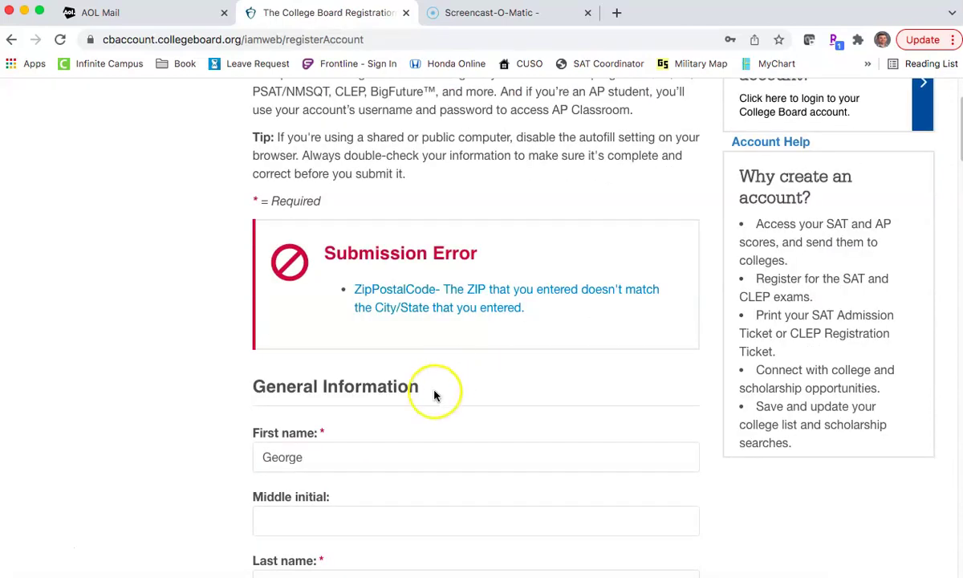
scroll(435, 393, down, 5)
scroll(435, 394, down, 3)
click(279, 312)
scroll(302, 365, down, 7)
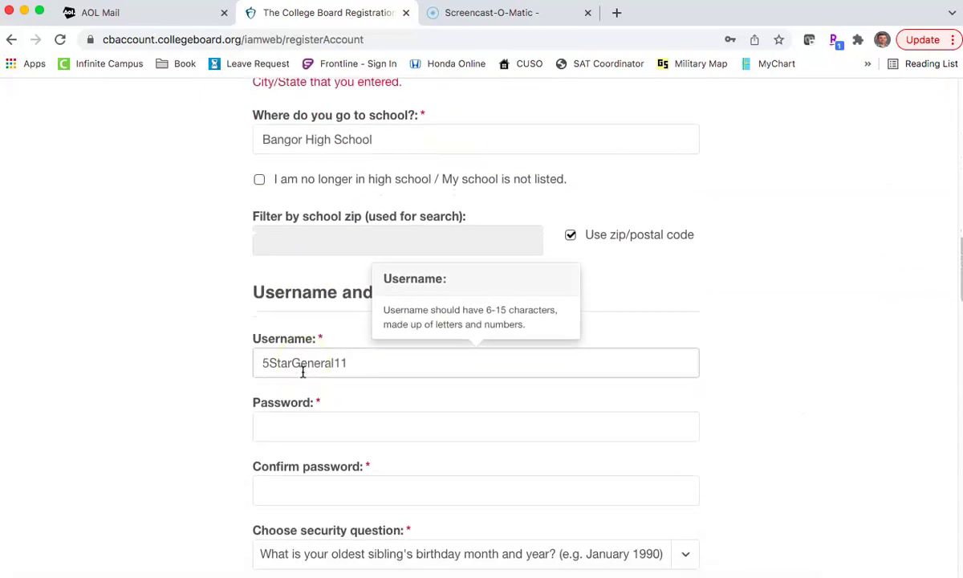
scroll(303, 372, down, 6)
double_click(312, 399)
text(Bangor)
key(Tab)
click(196, 388)
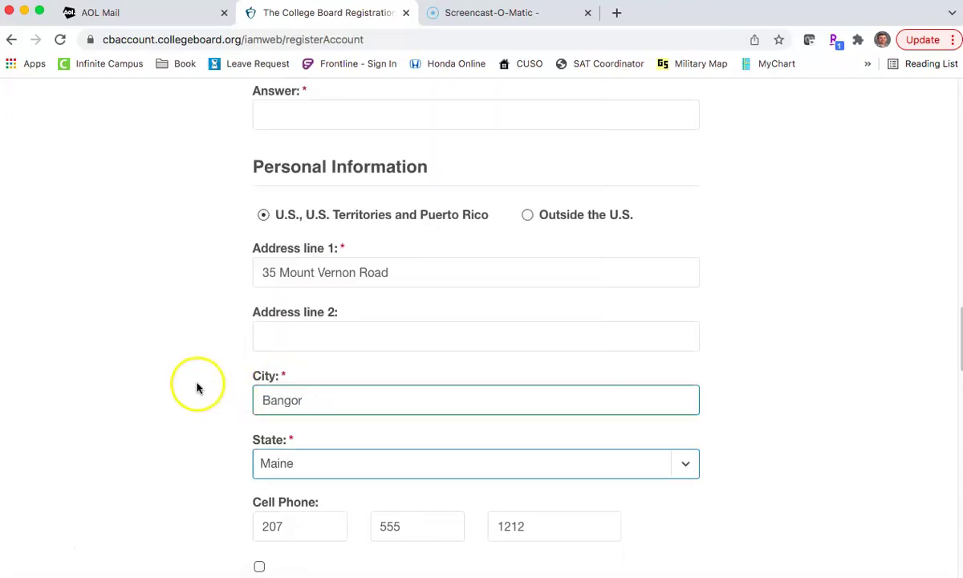
scroll(196, 388, down, 10)
scroll(197, 388, down, 5)
click(319, 261)
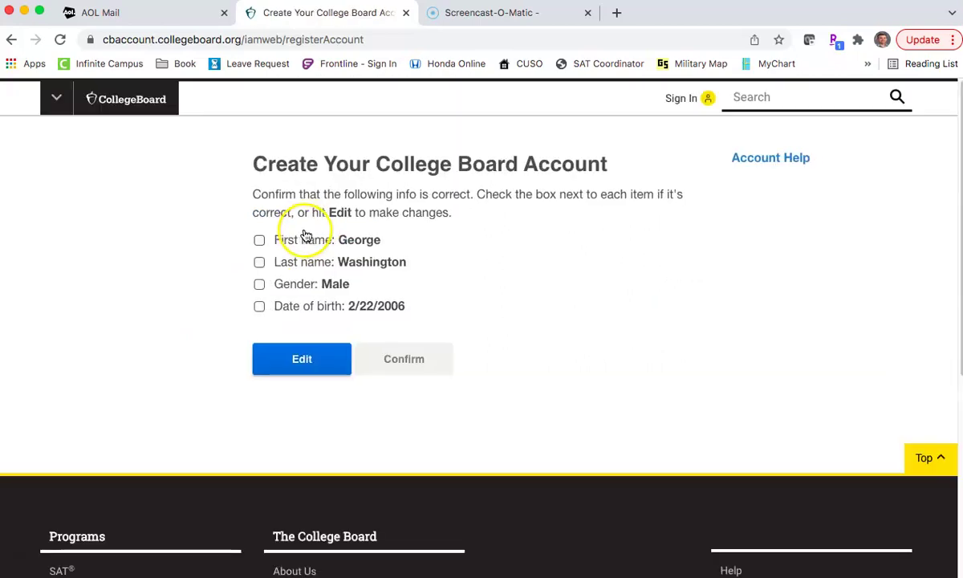
Step: Tick First name, Last name, Gender and Date of birth, then confirm to create the account
click(259, 240)
click(259, 262)
click(259, 284)
click(259, 306)
click(406, 361)
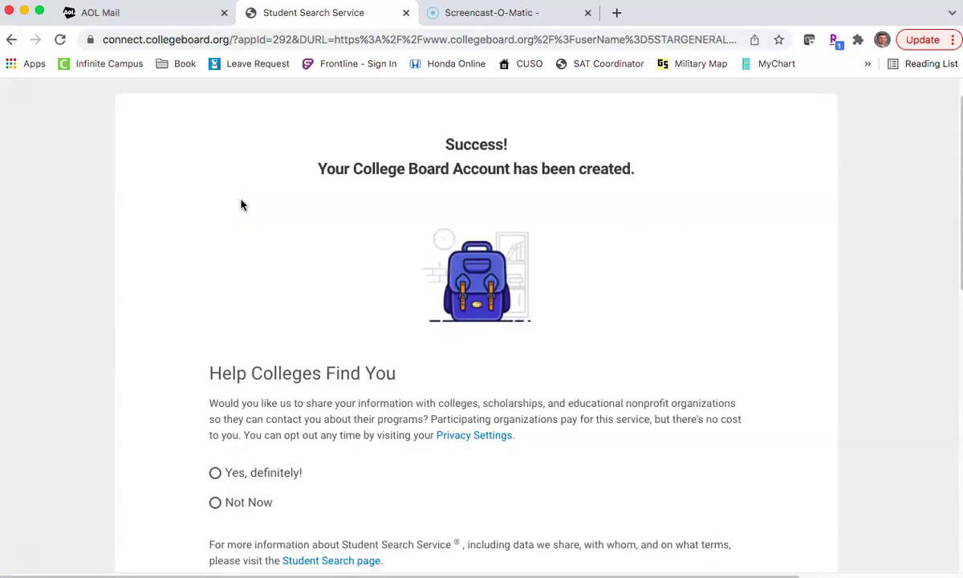
Step: Switch from the success page to the AOL Mail browser tab
click(135, 16)
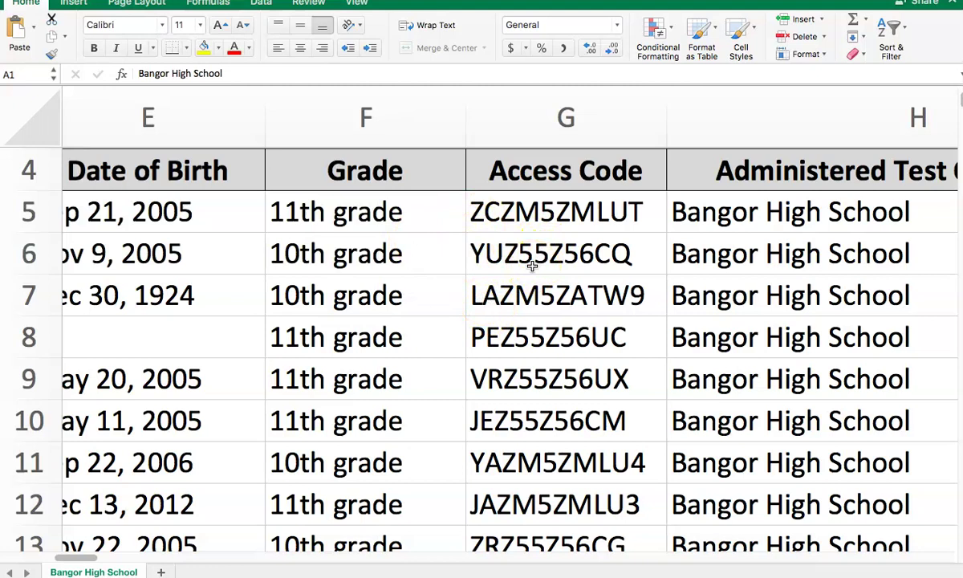
scroll(532, 266, up, 2)
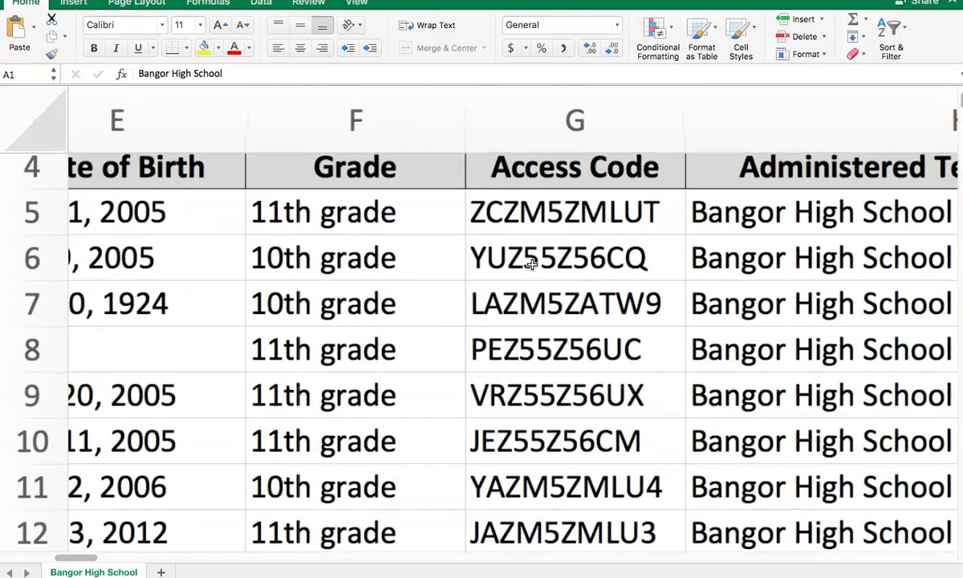
scroll(490, 216, left, 2)
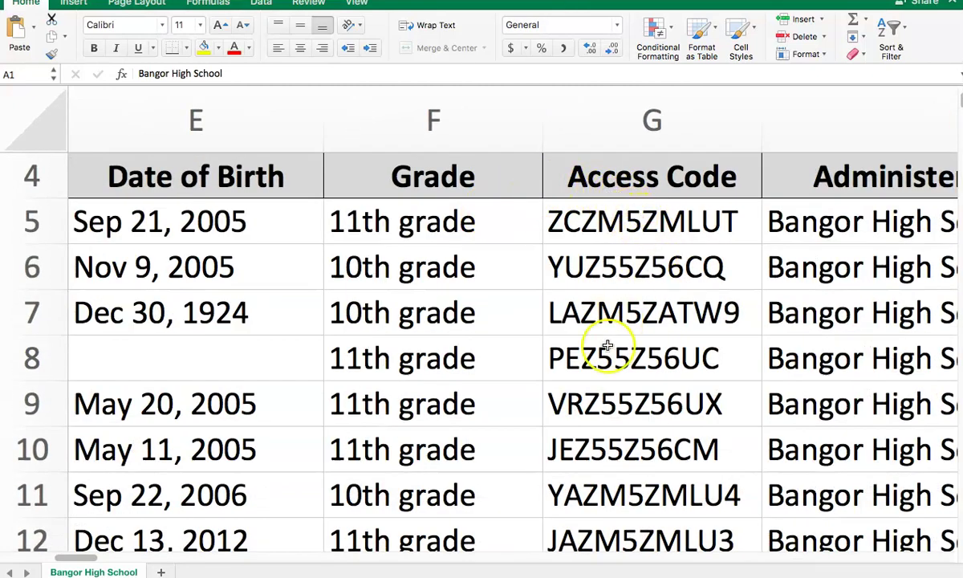
scroll(608, 365, down, 4)
scroll(603, 374, down, 4)
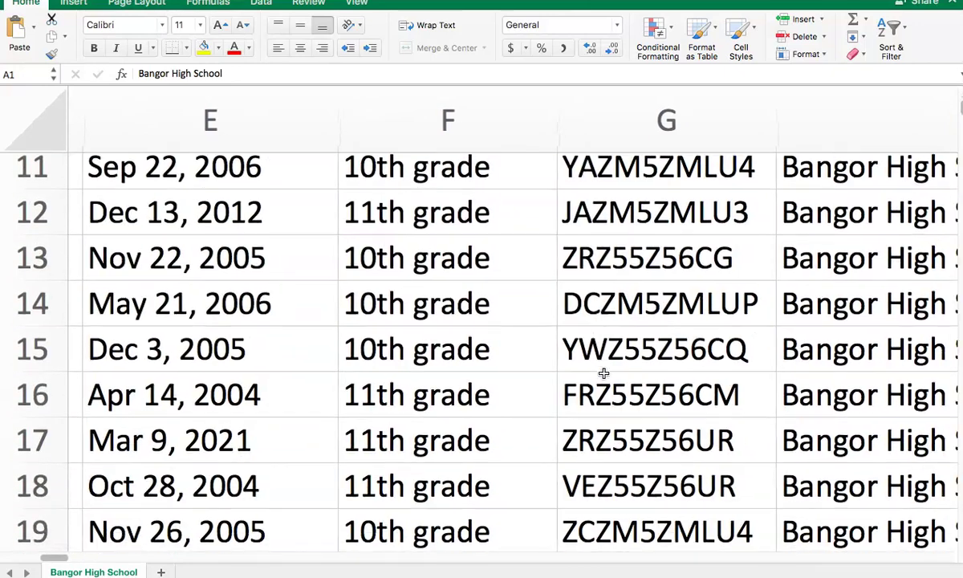
scroll(618, 322, down, 3)
scroll(675, 369, down, 9)
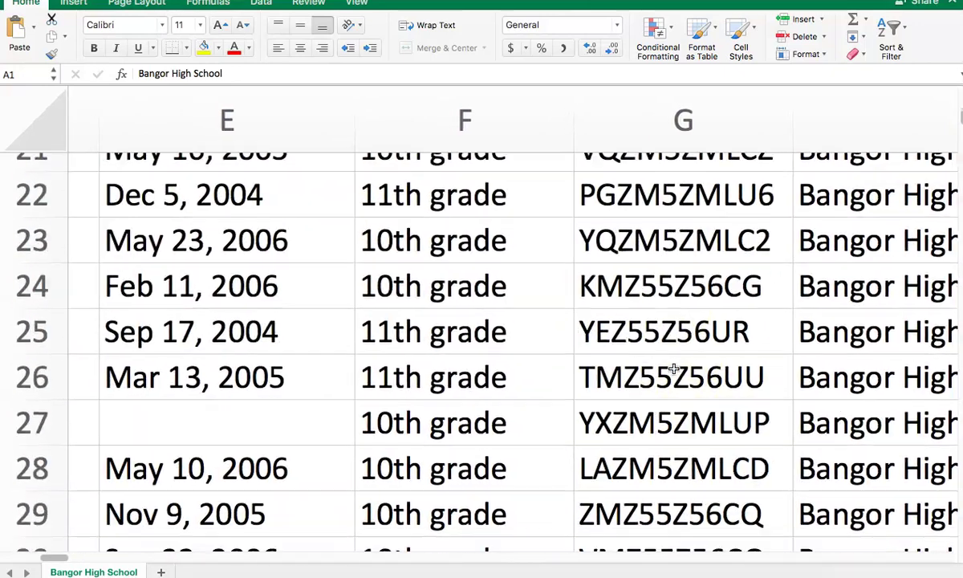
scroll(689, 460, down, 3)
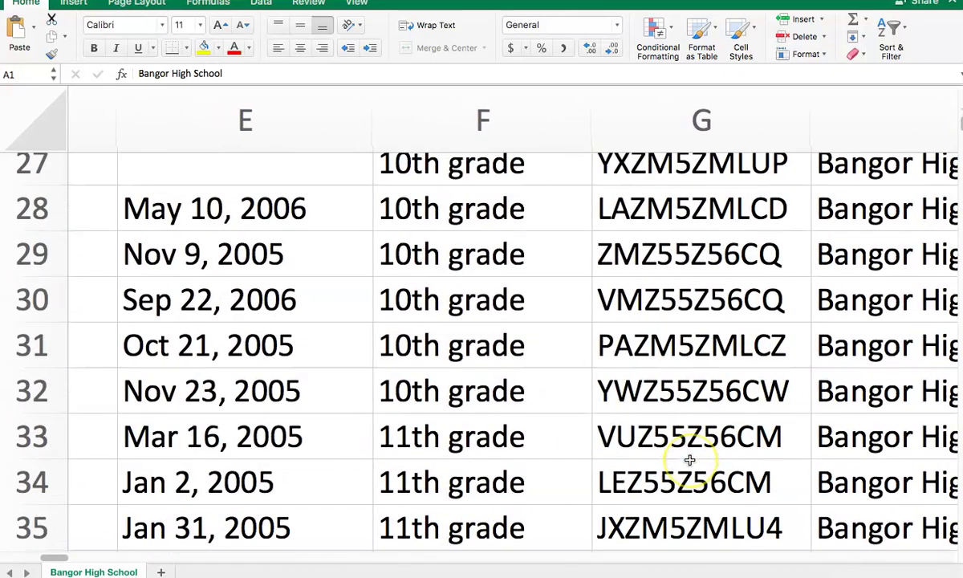
scroll(682, 337, right, 1)
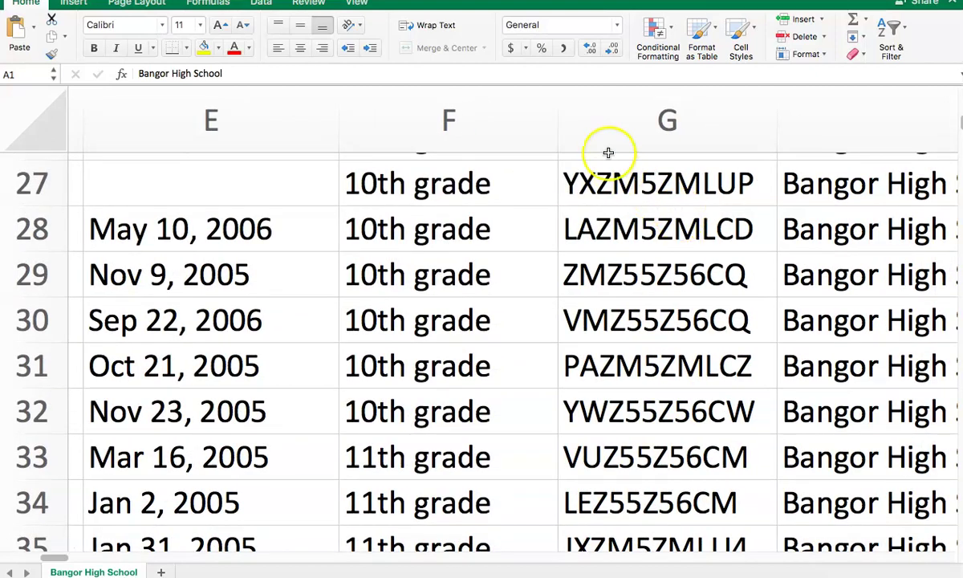